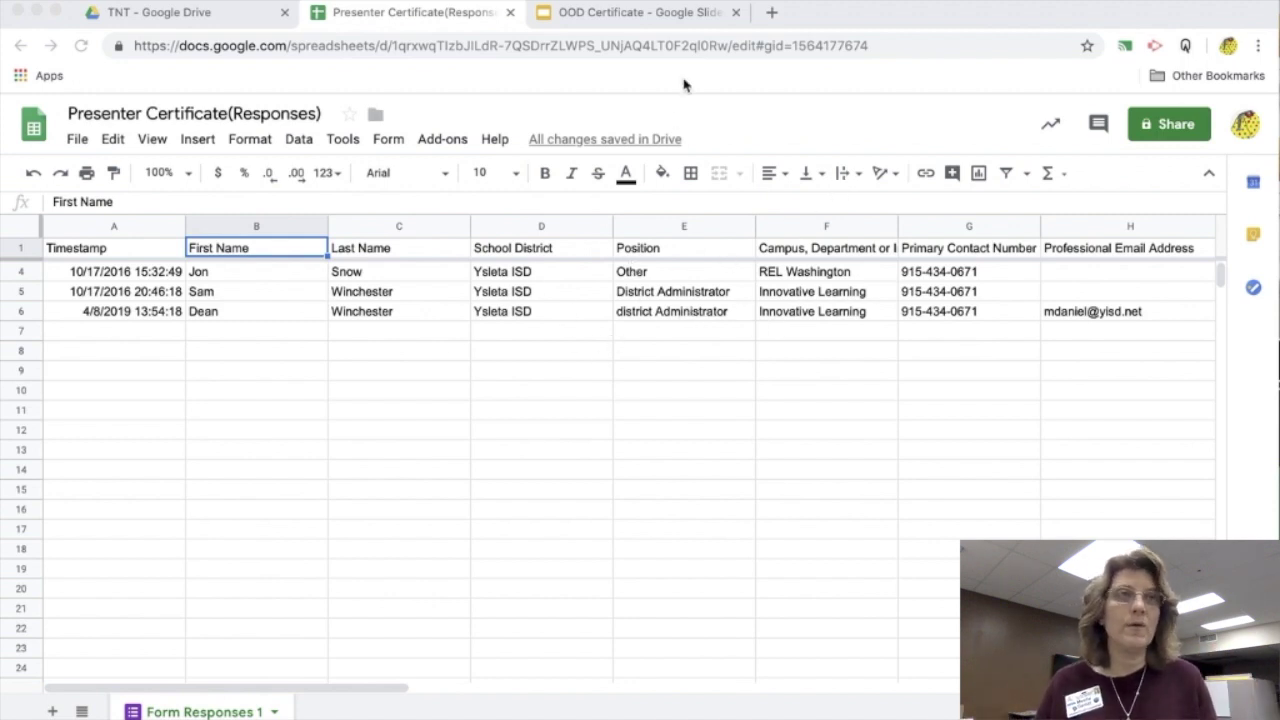
- Switch to the OOD Certificate slide to view its <<First Name>> and <<Last Name>> placeholders
left_click(588, 16)
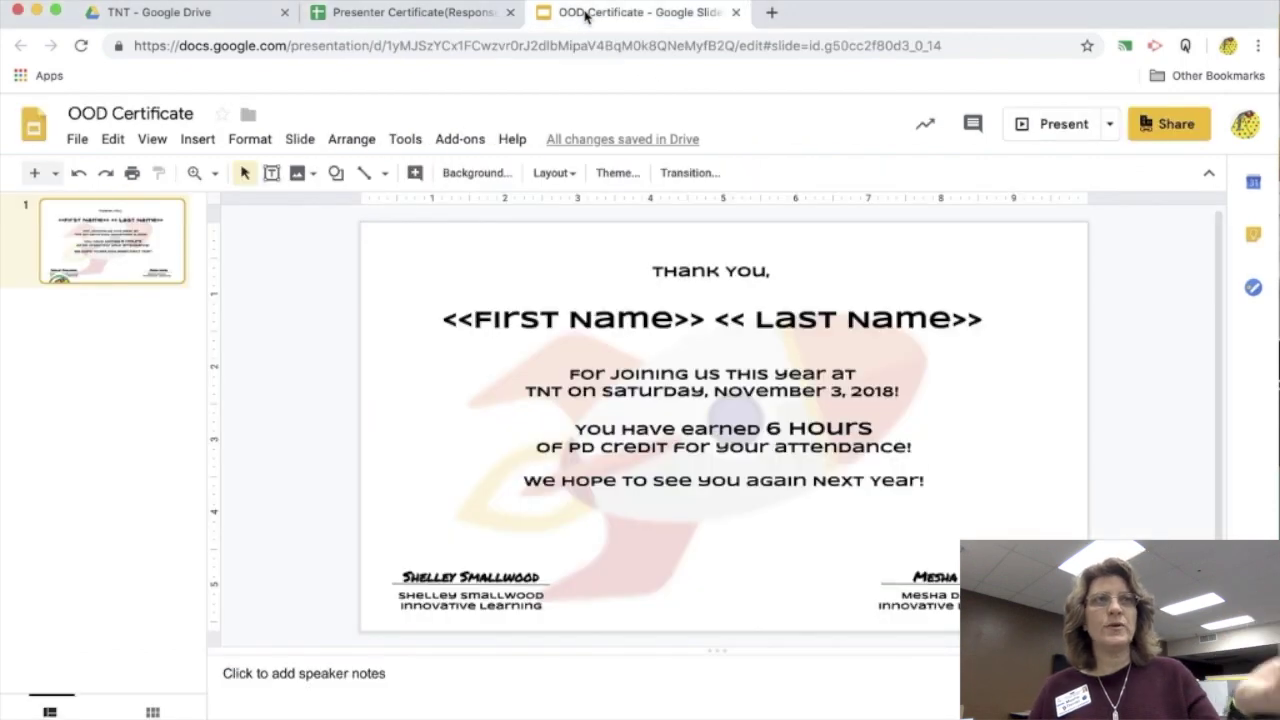
- Return to the Presenter Certificate (Responses) spreadsheet with the First Name and Last Name columns
left_click(359, 17)
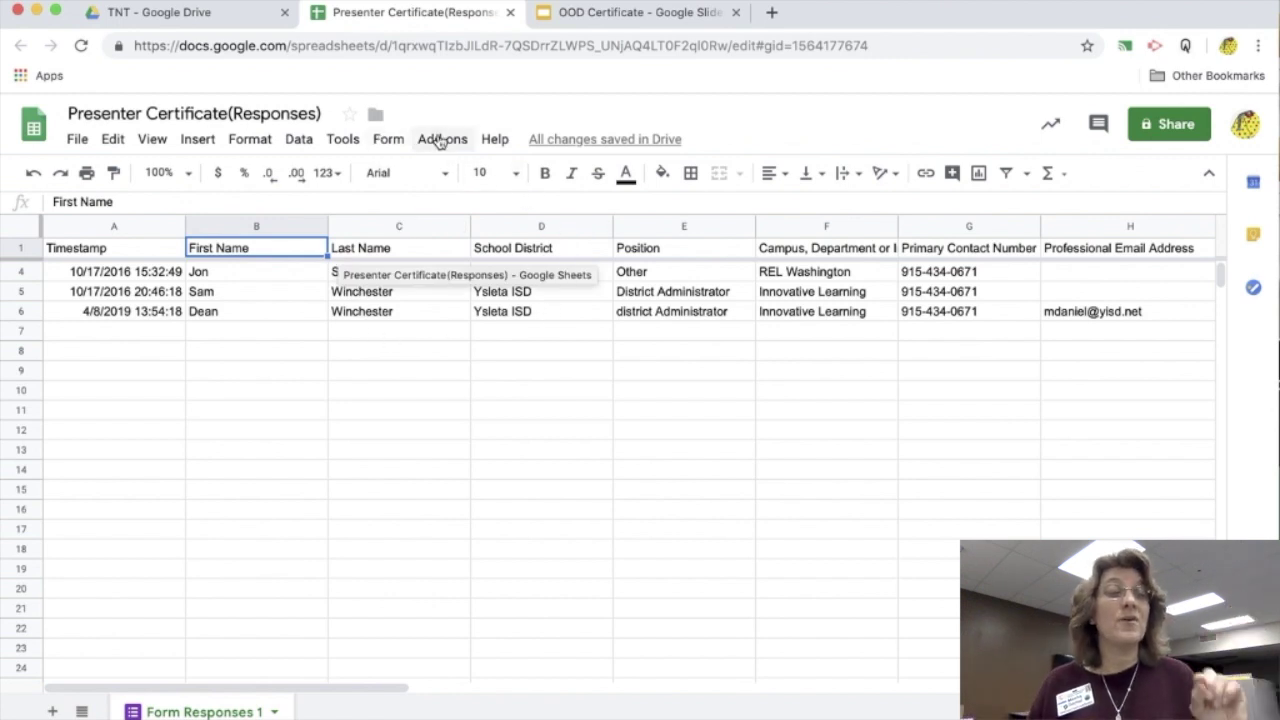
- Launch autoCrat from Add-ons and create a new job named 'Practice email certificates'
left_click(438, 139)
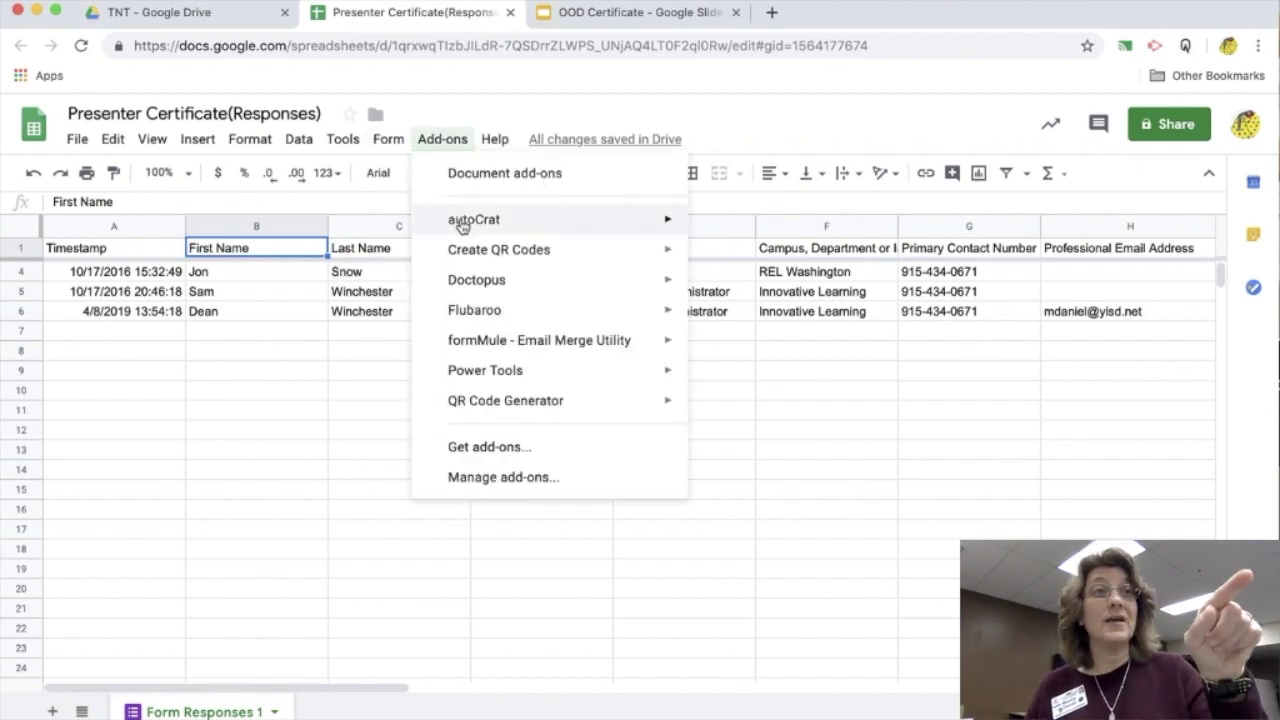
mouse_move(460, 220)
left_click(726, 226)
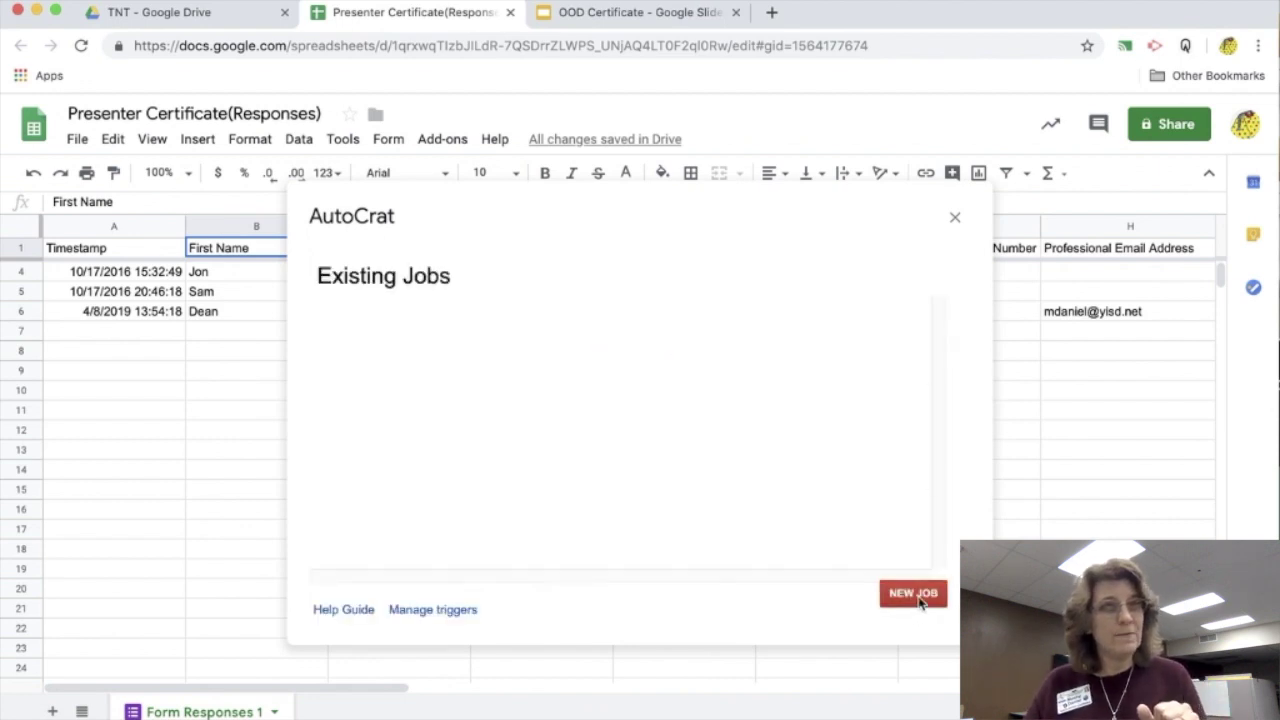
left_click(918, 601)
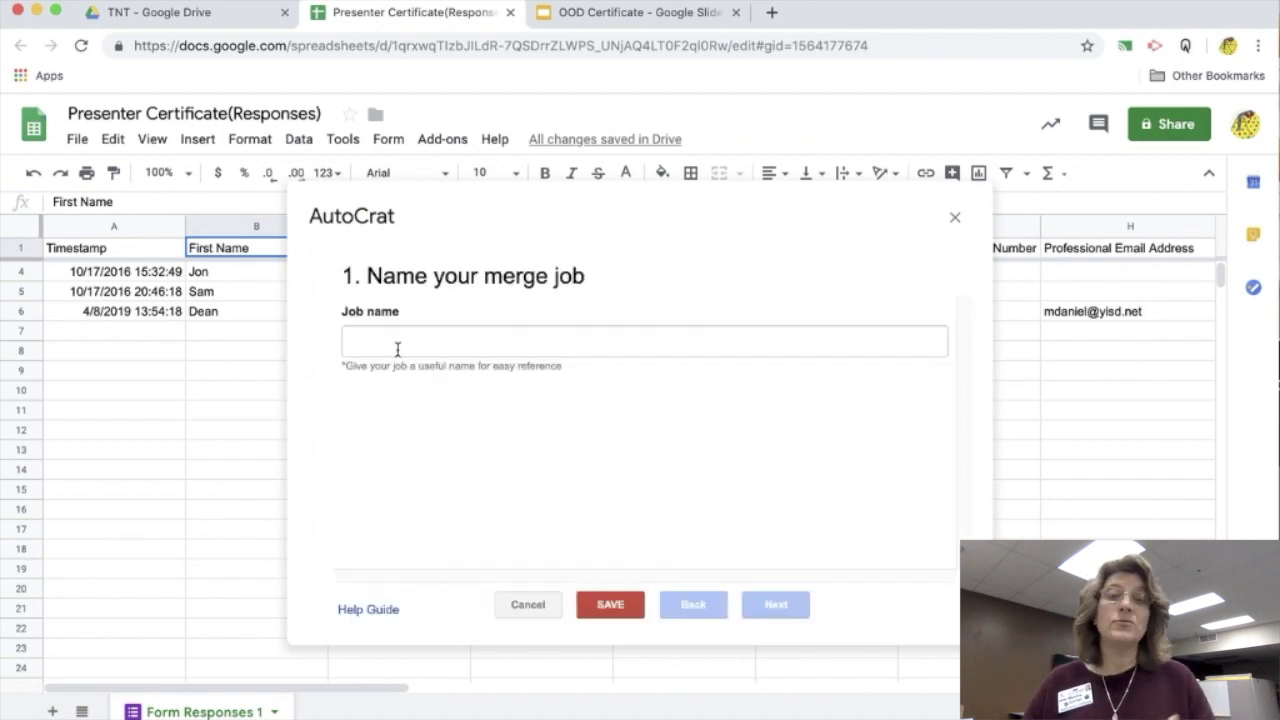
left_click(389, 342)
type("Pra")
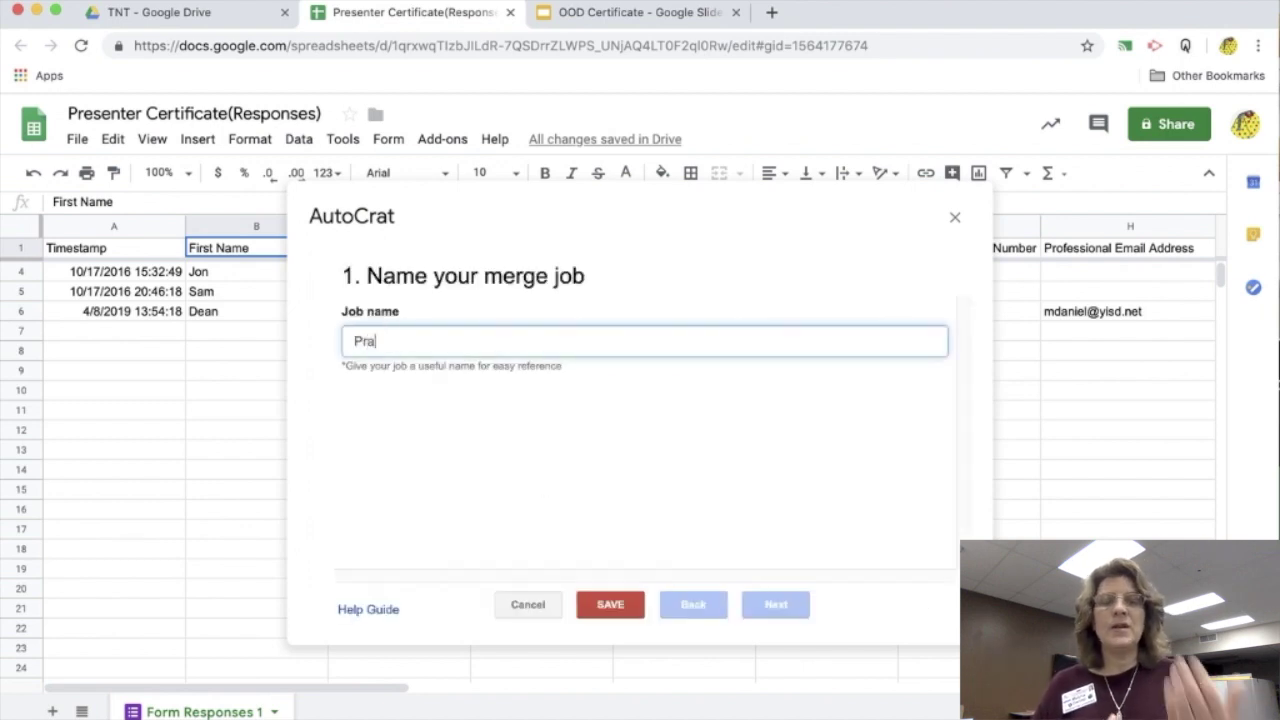
type("ctice email")
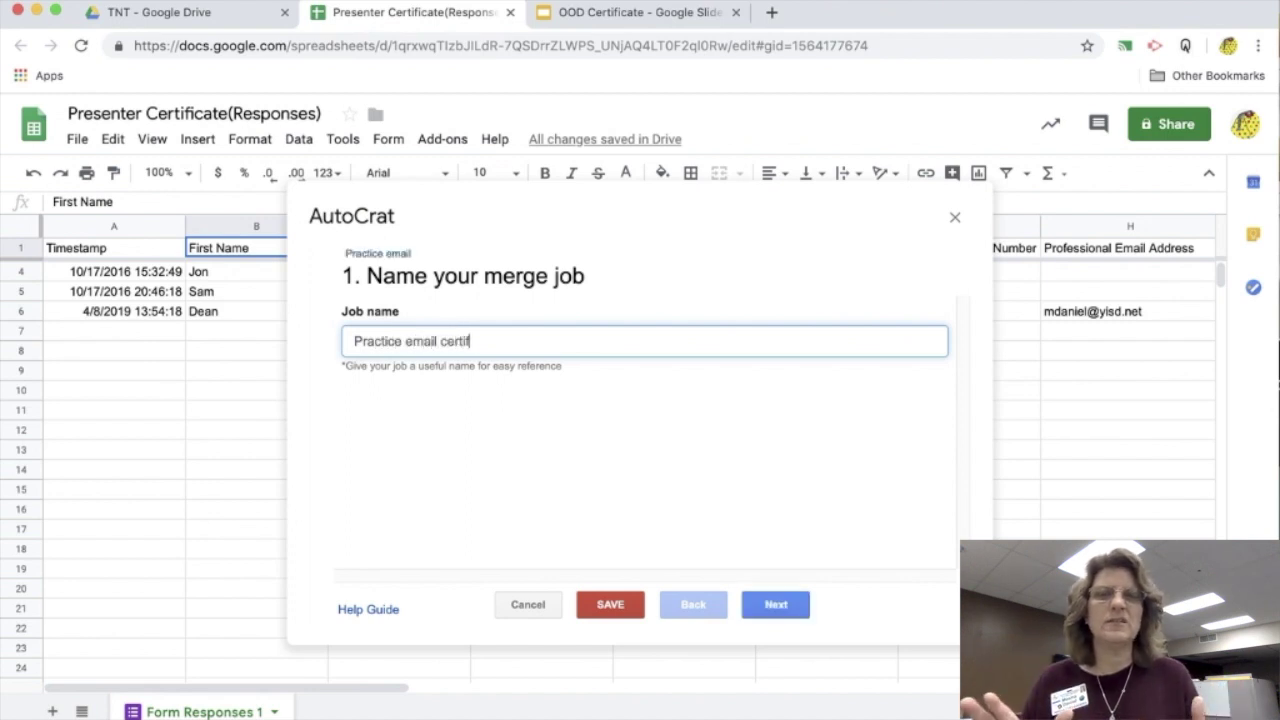
type(" certificates")
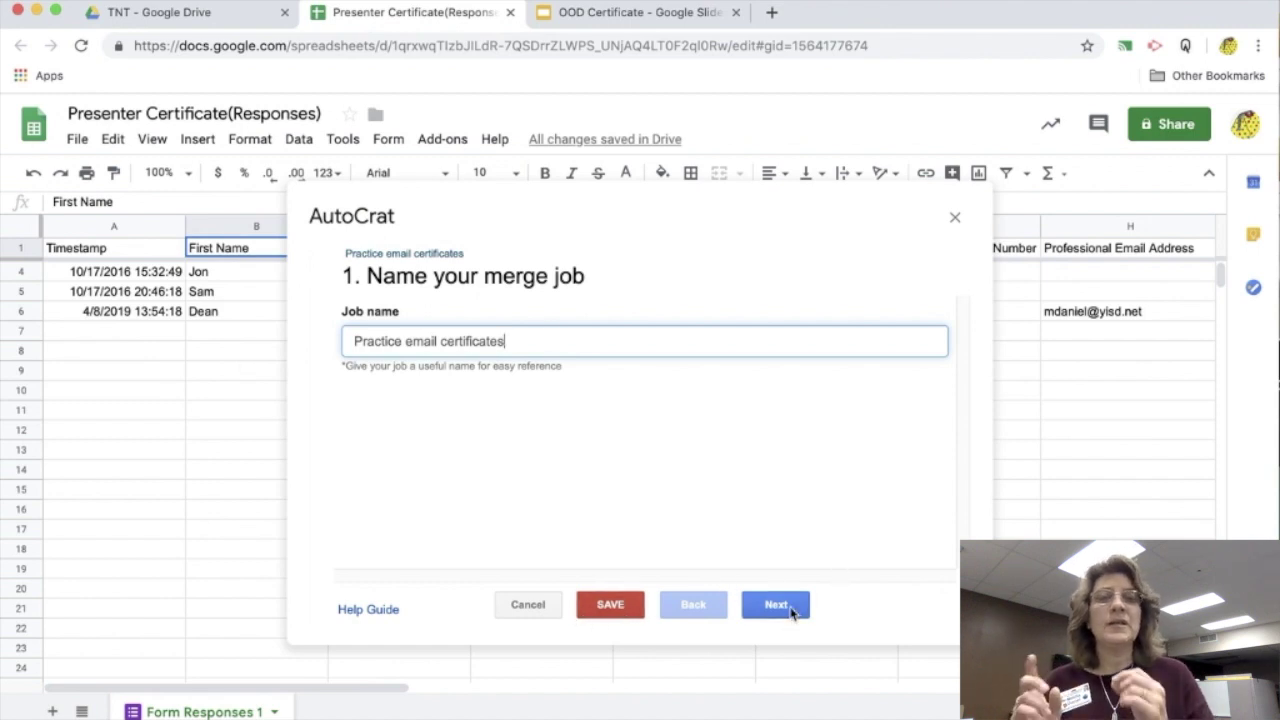
left_click(790, 610)
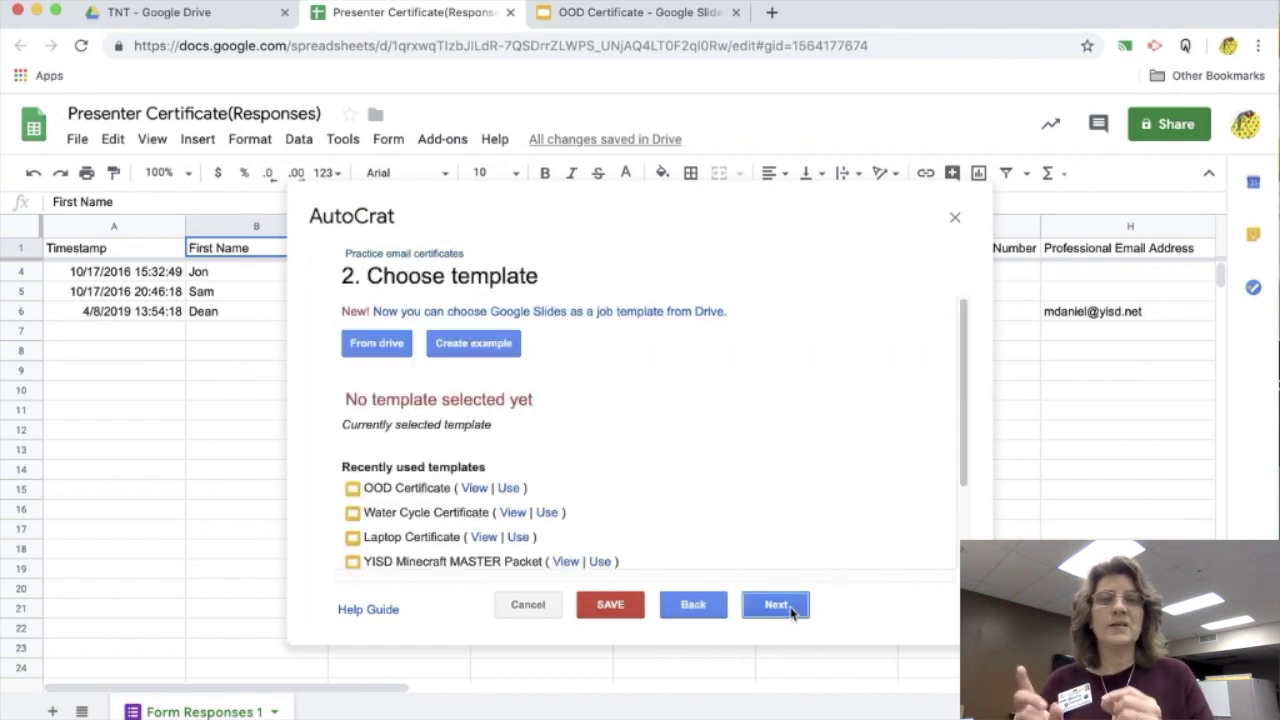
- Pick the OOD Certificate slides from Drive as the job's template and continue to mapping
left_click(386, 347)
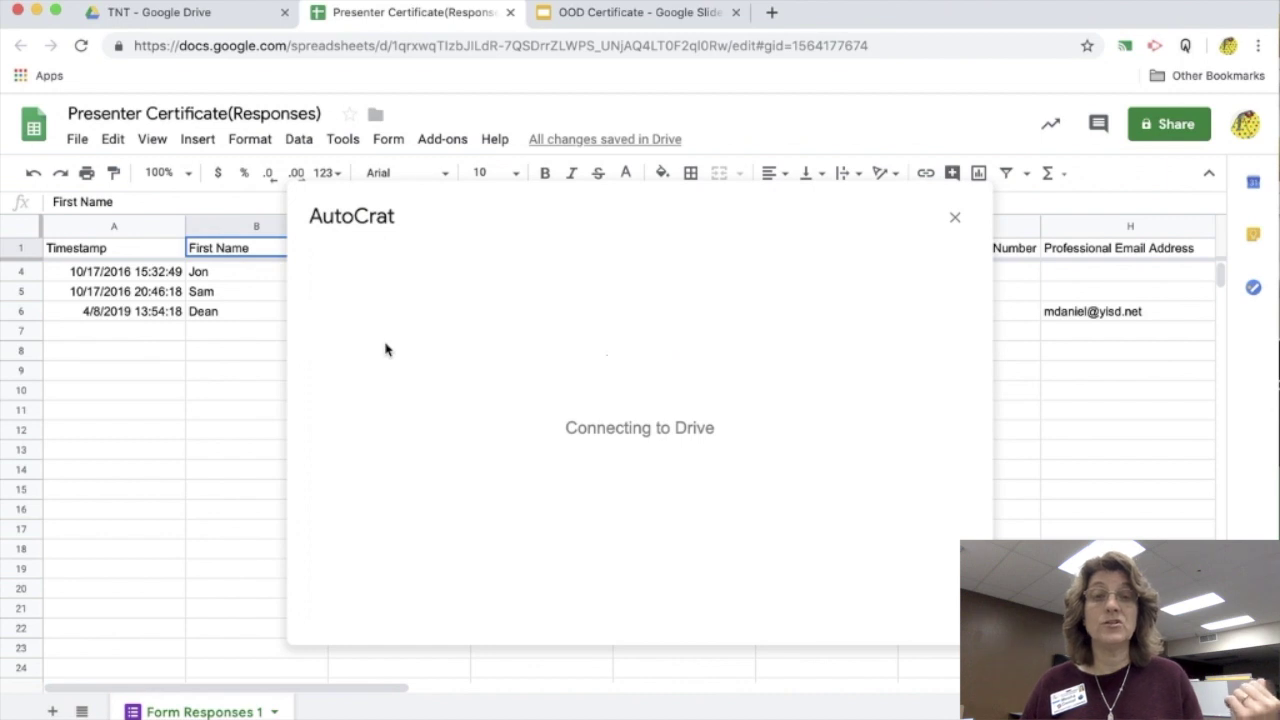
left_click(620, 505)
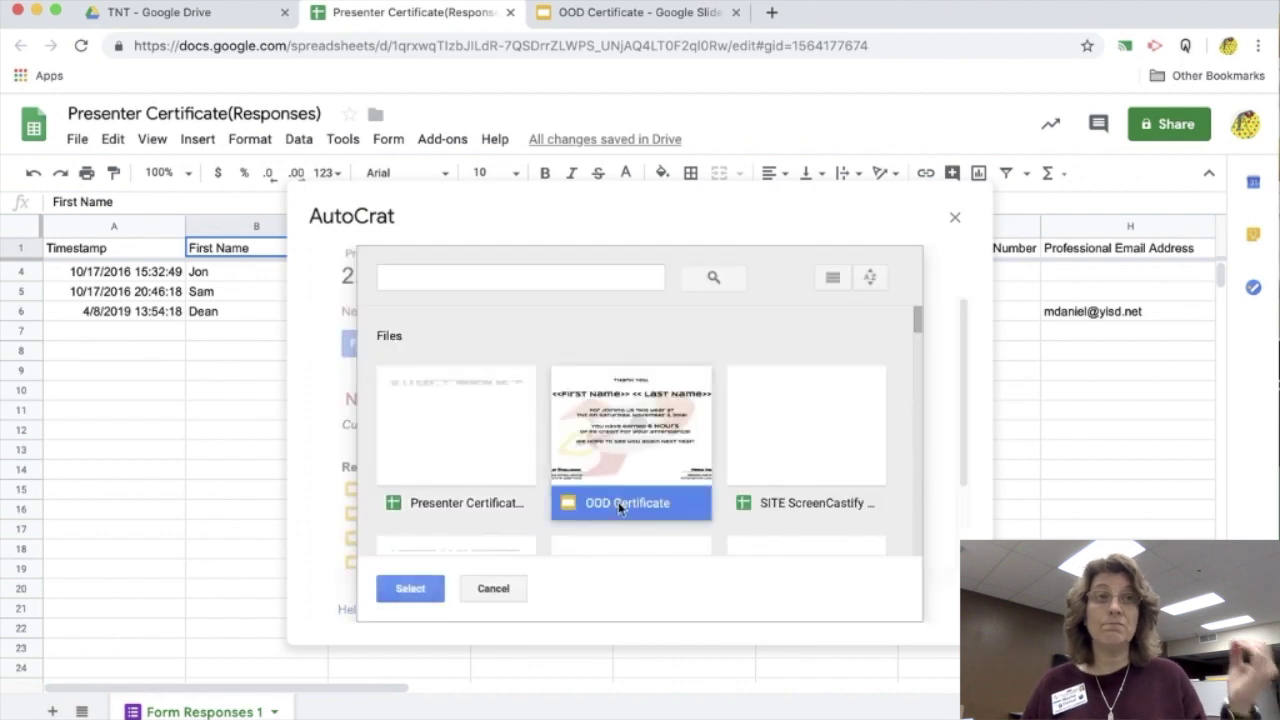
left_click(422, 588)
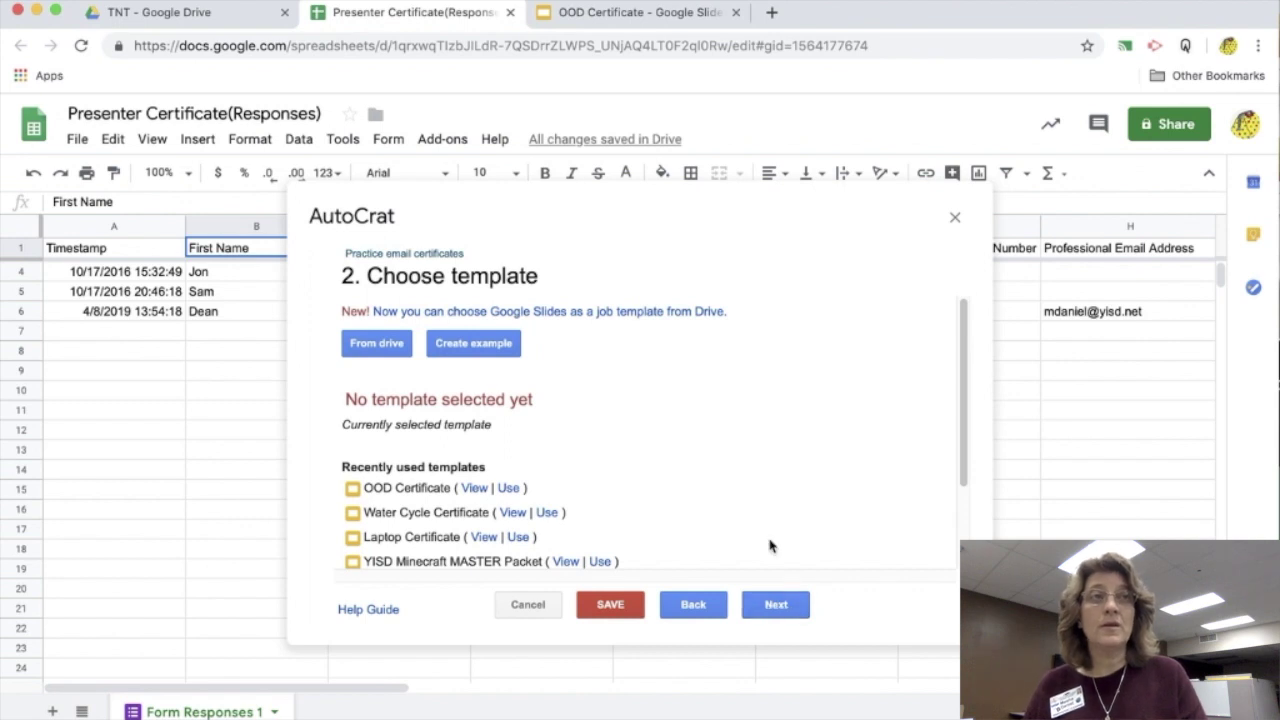
left_click(776, 604)
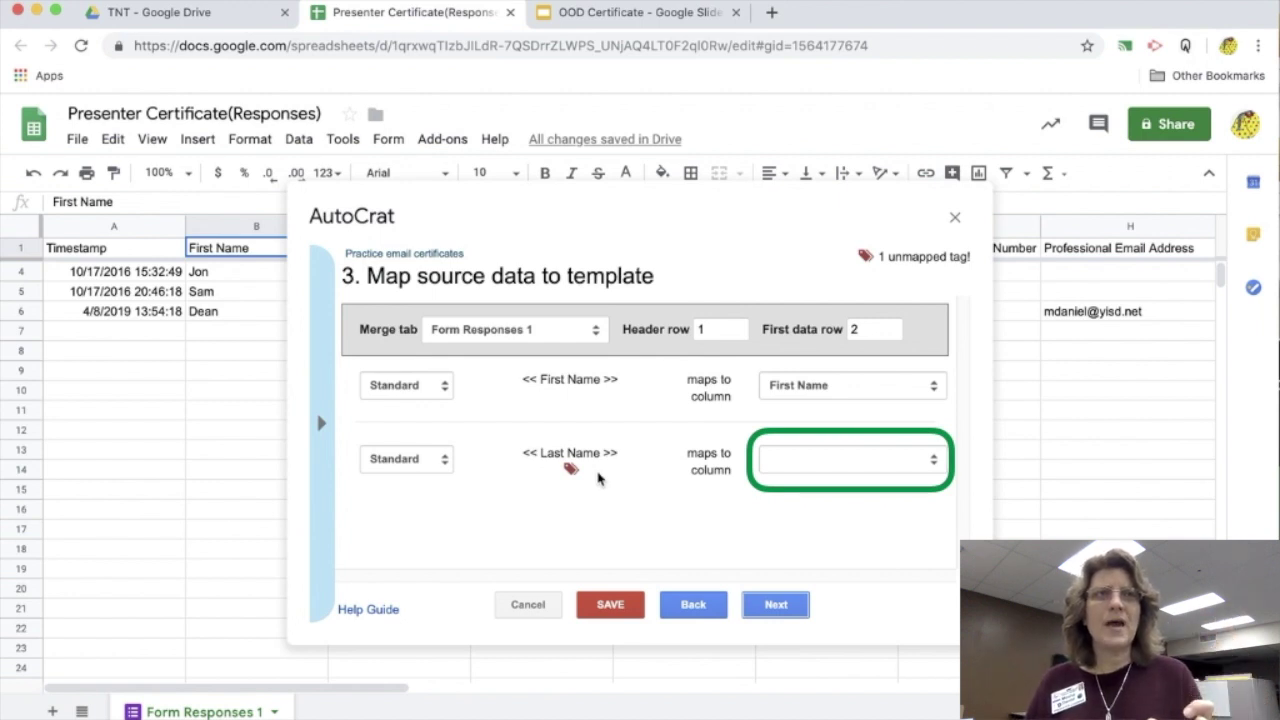
- Map the <<Last Name>> tag to the Last Name column and proceed to file settings
left_click(830, 460)
left_click(832, 510)
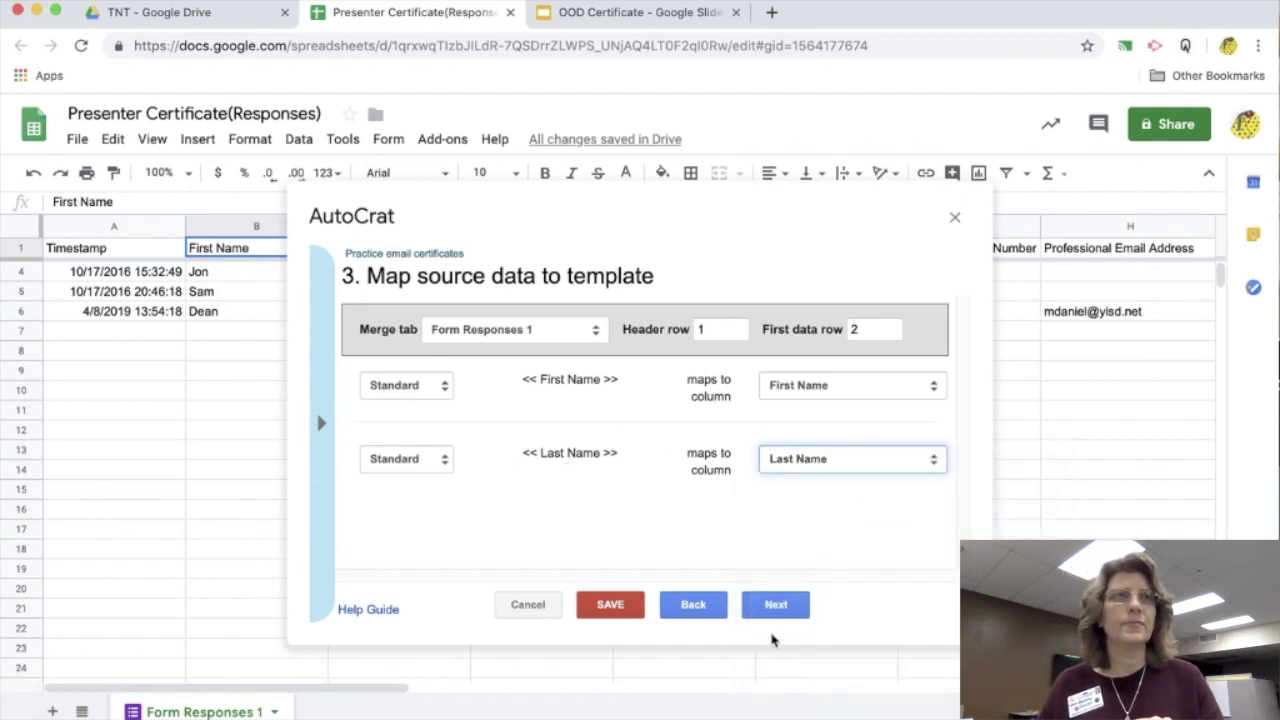
left_click(784, 612)
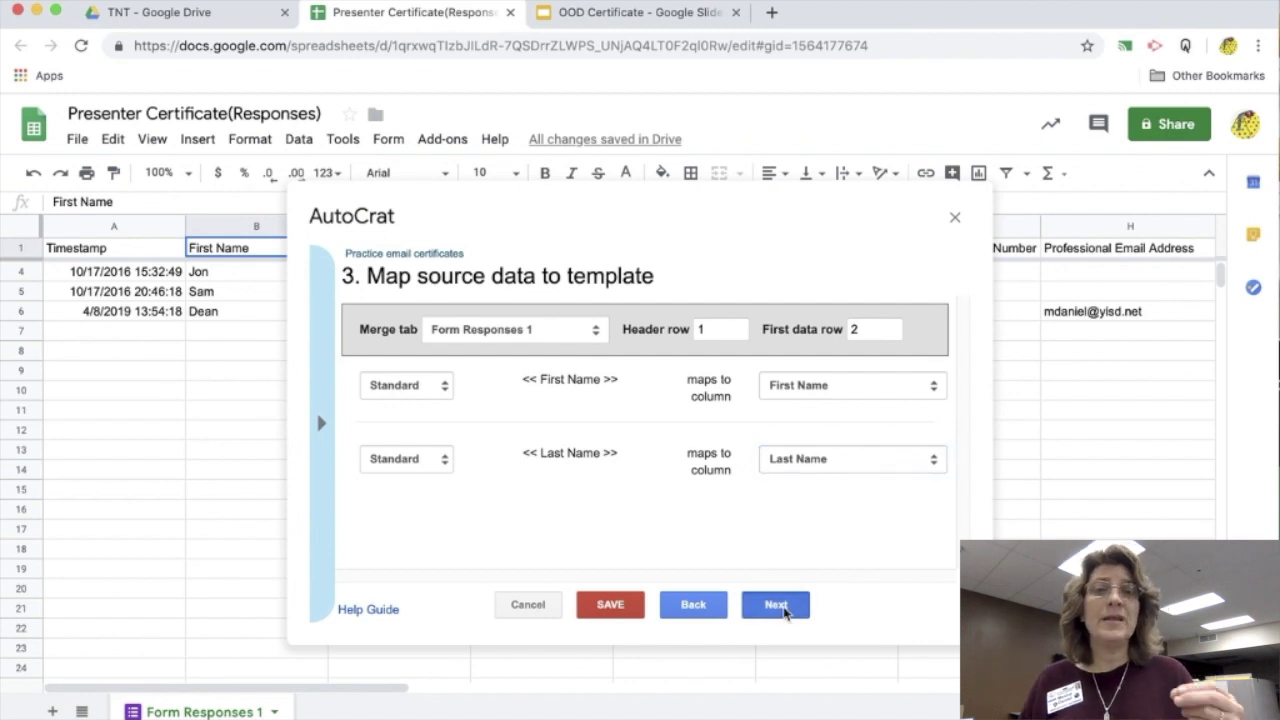
left_click(379, 336)
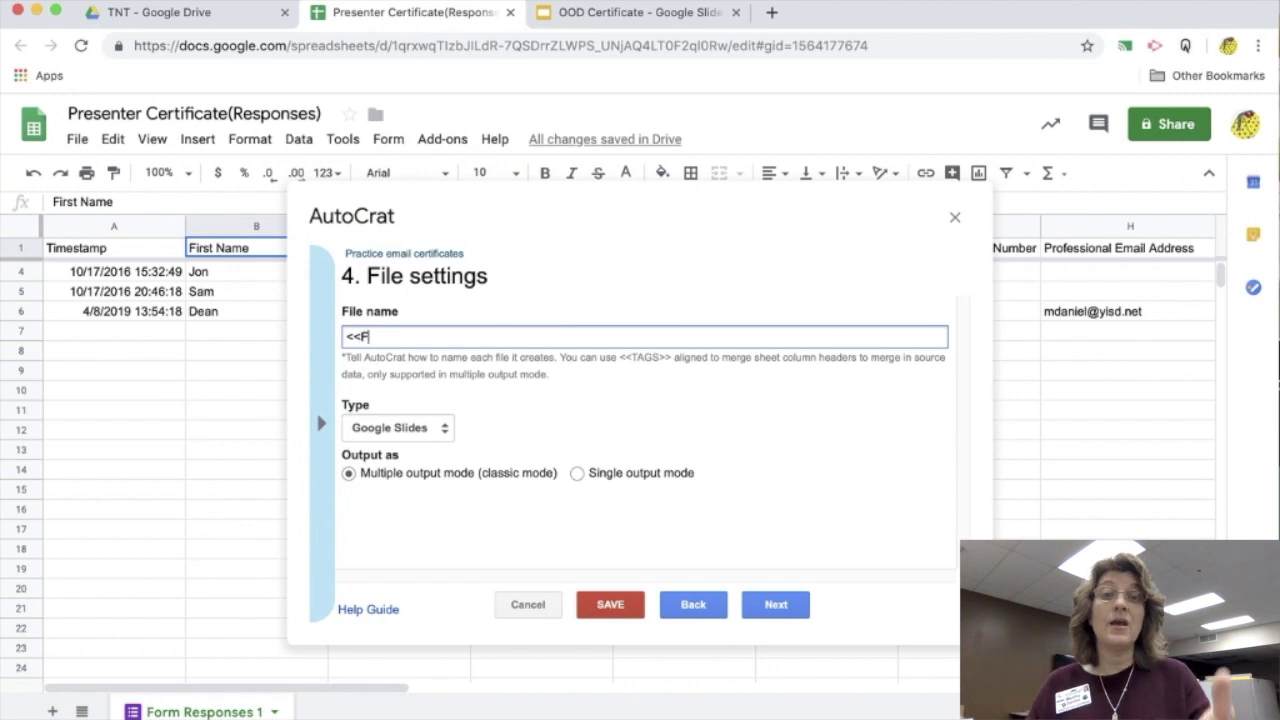
- Name merged files '<<First Name>> <<Last Name>> Certificate', output them as PDF, and accept the destination folder
type("<<First Name>> <<")
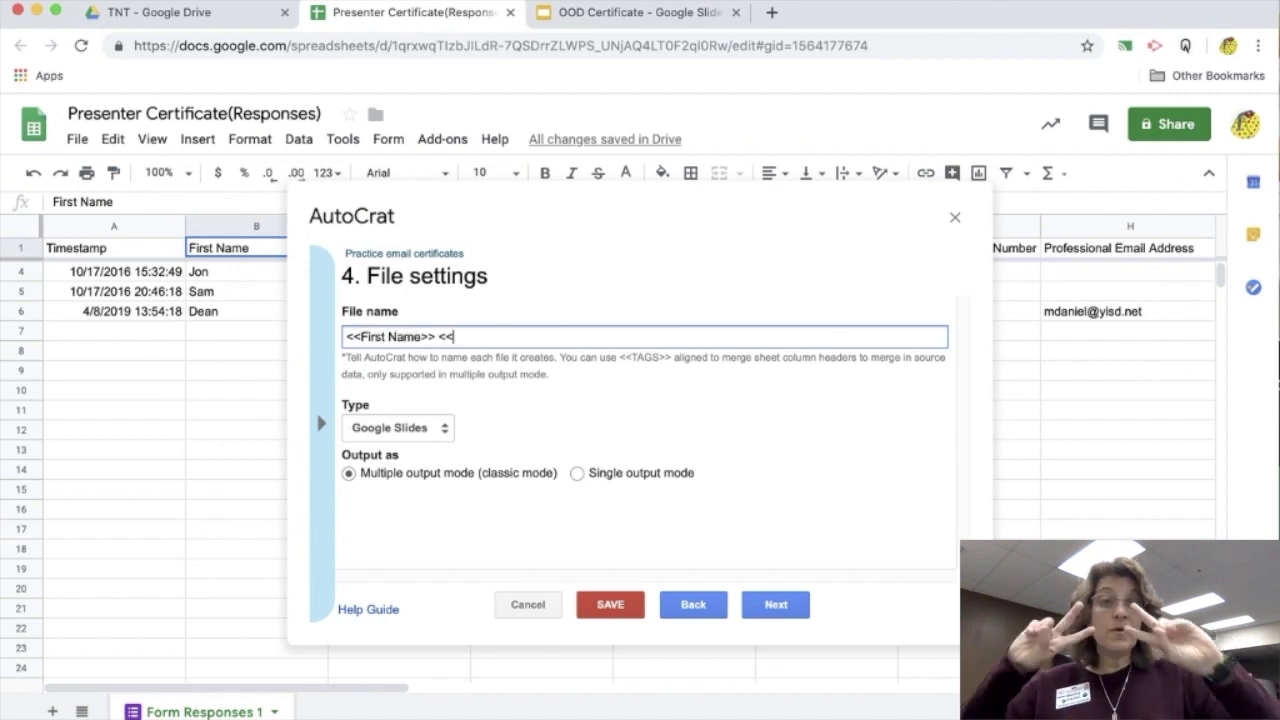
type("Last nam")
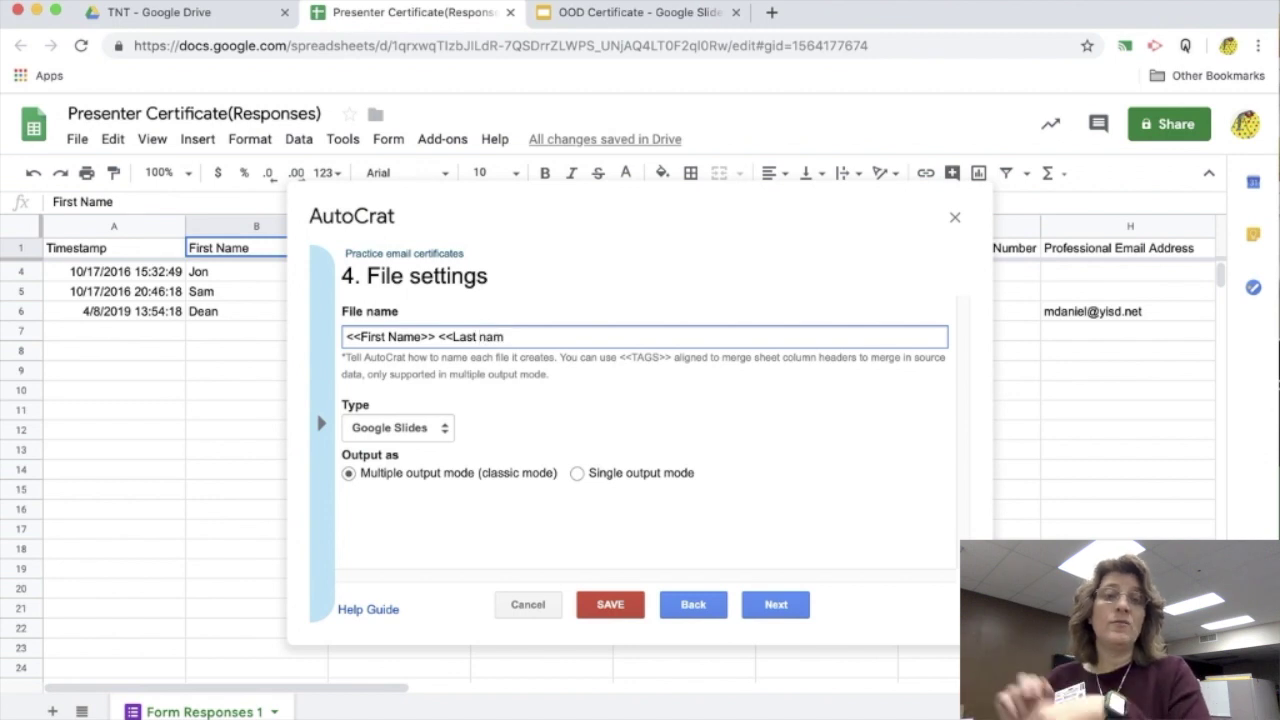
type(" Name>>")
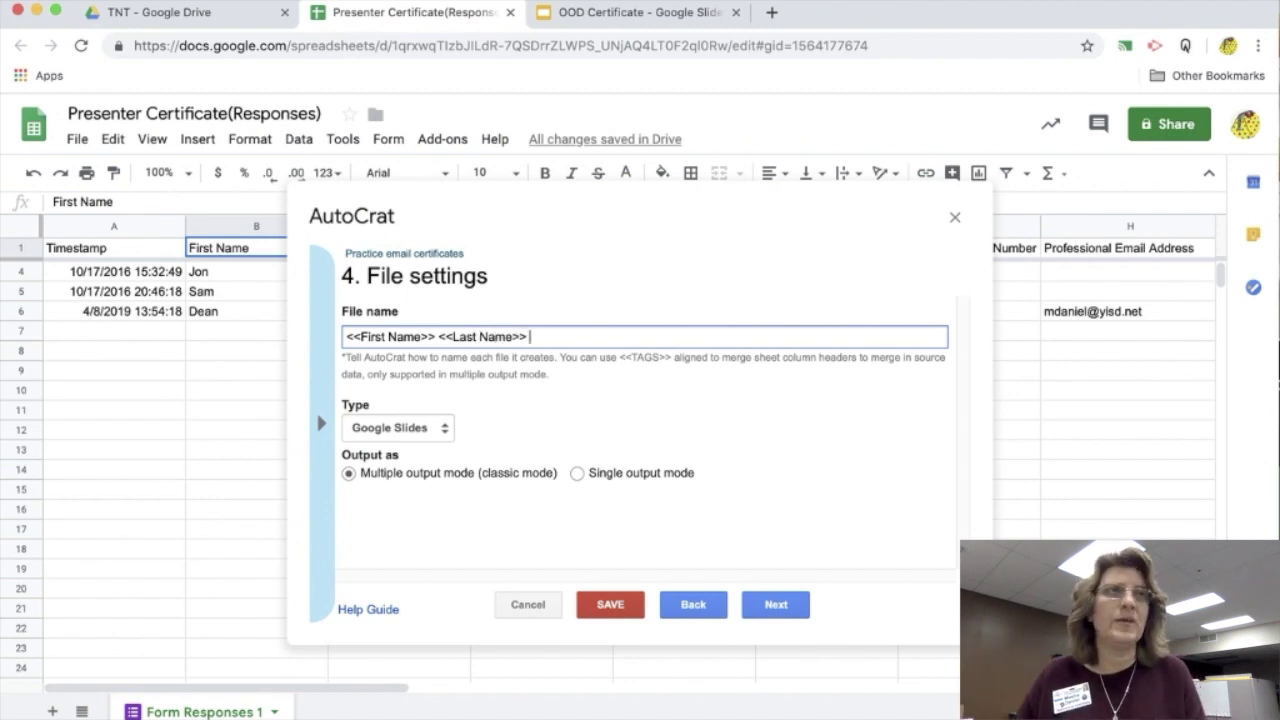
type(" Certificate")
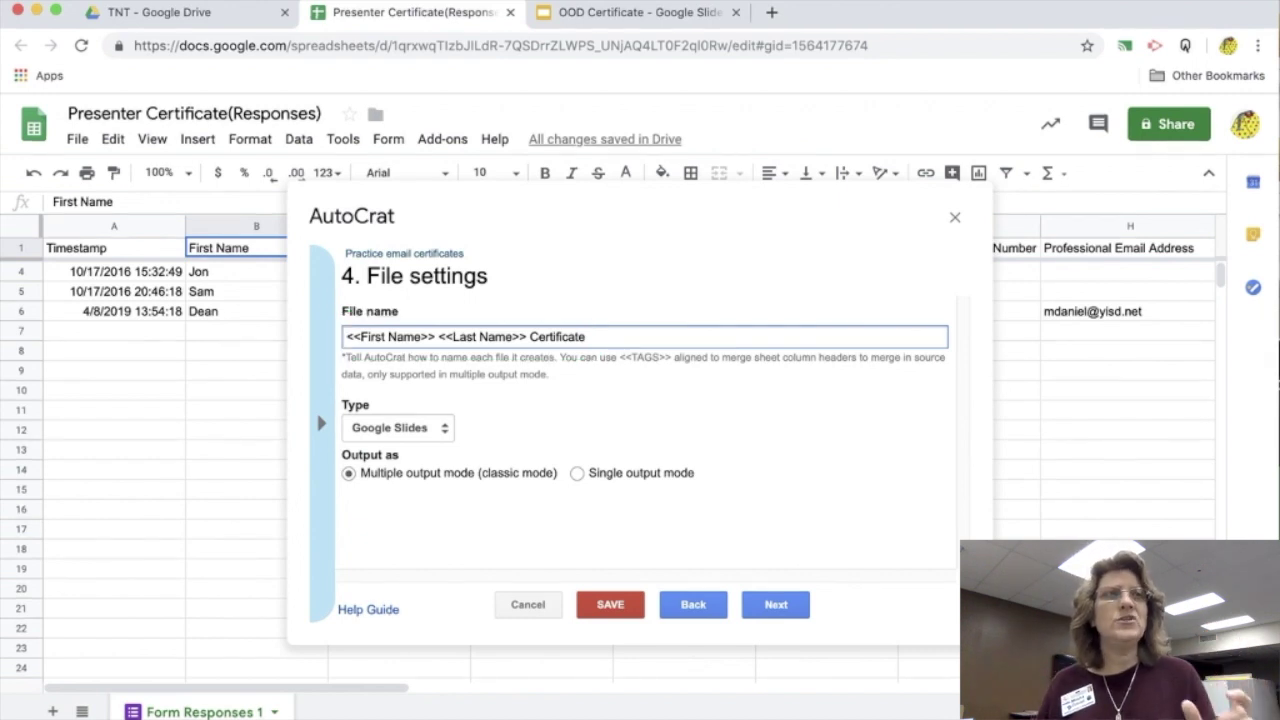
left_click(445, 428)
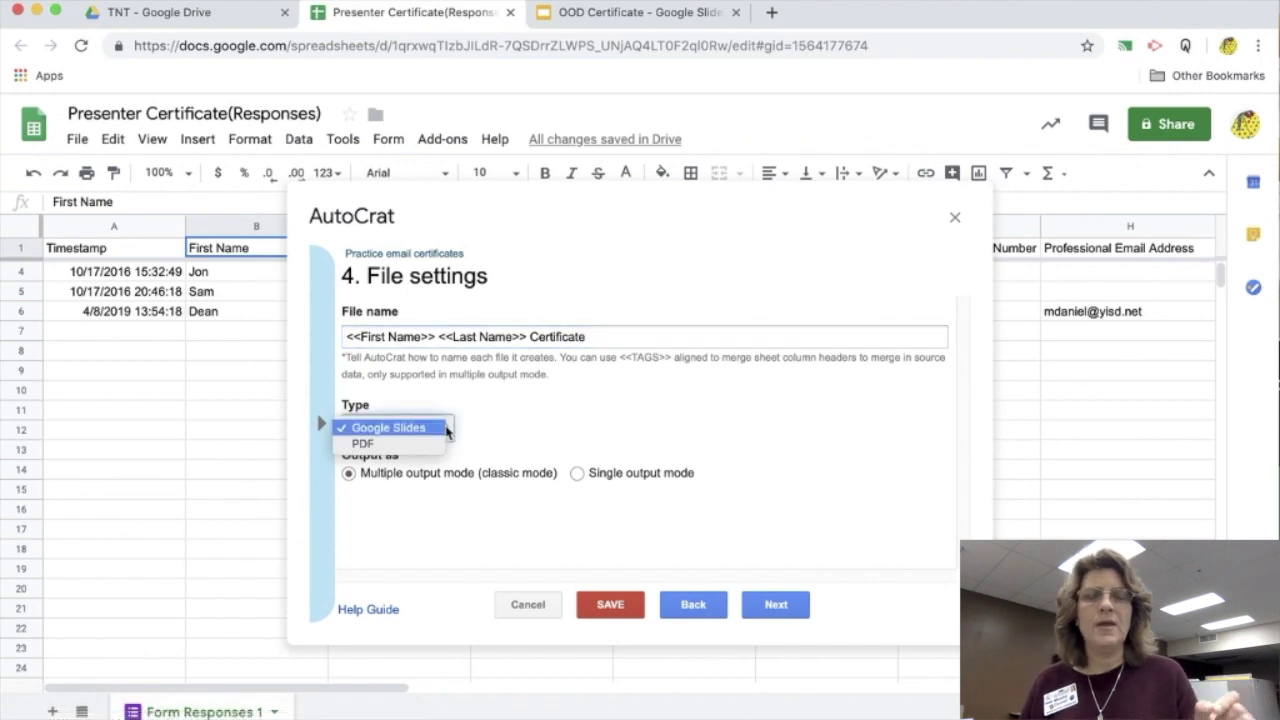
left_click(376, 444)
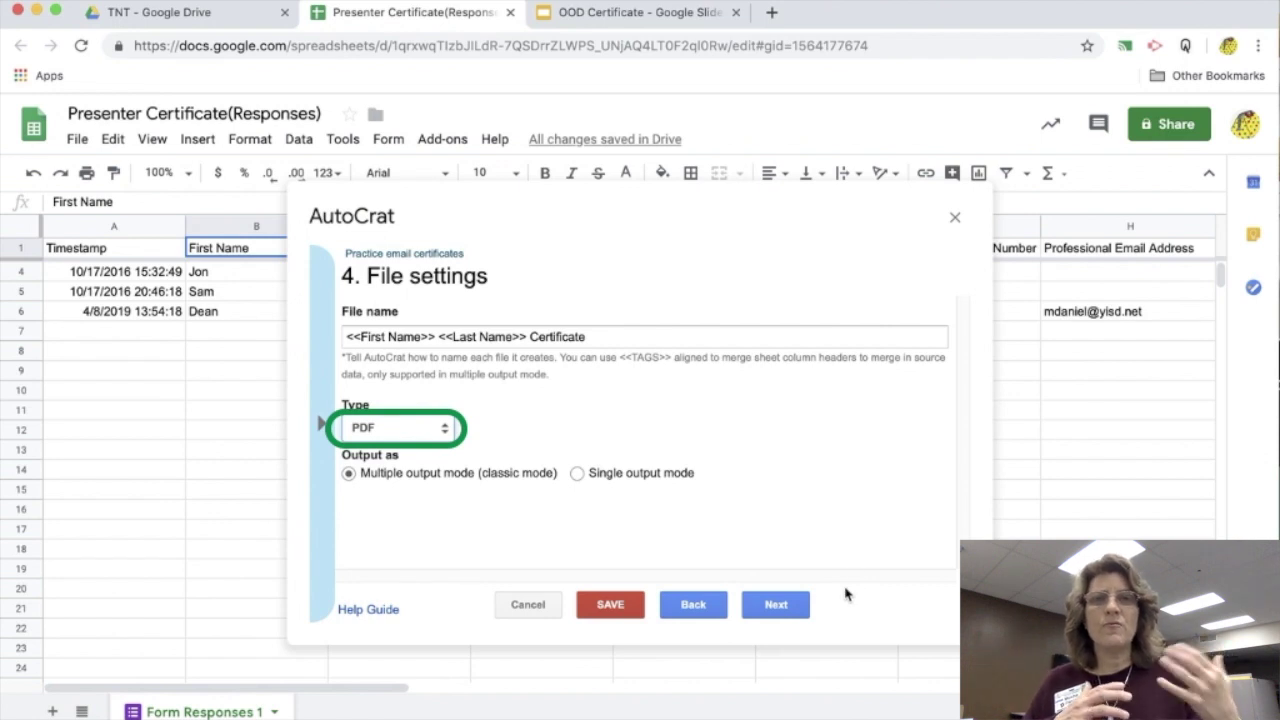
left_click(790, 604)
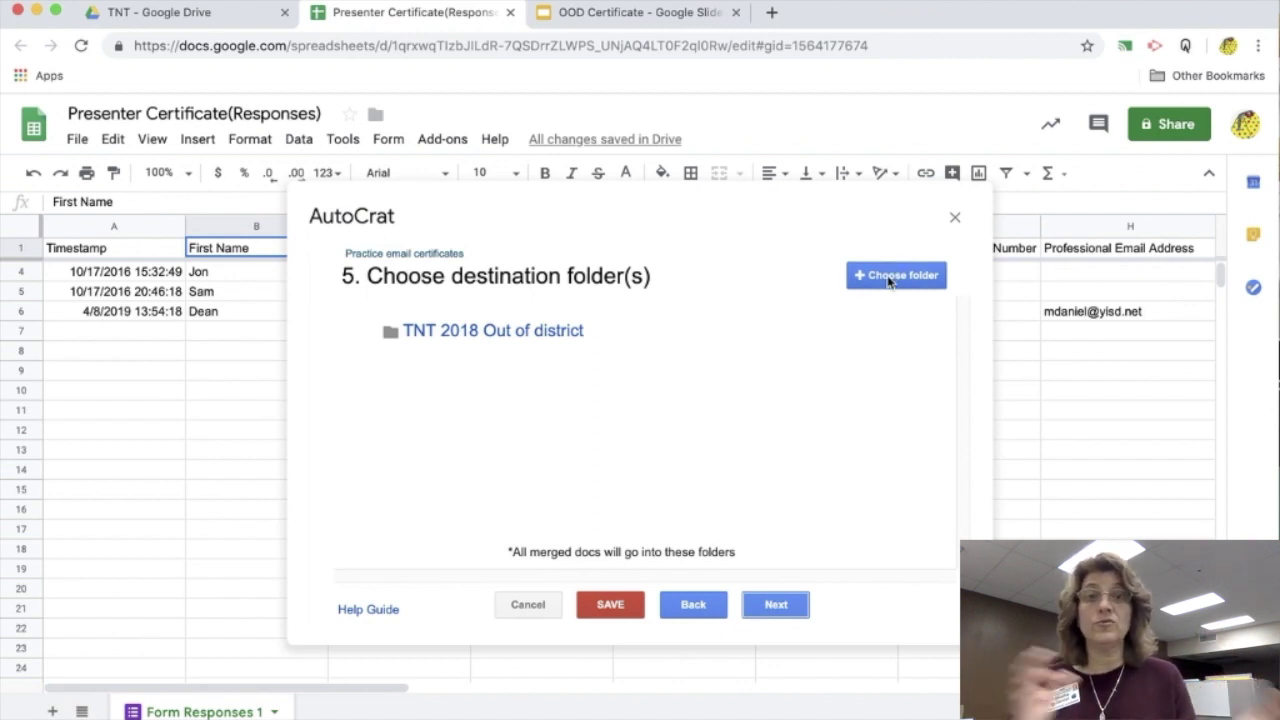
left_click(778, 607)
- Skip the folder reference and merge condition steps, then enable sharing with re-sharing disabled
left_click(777, 605)
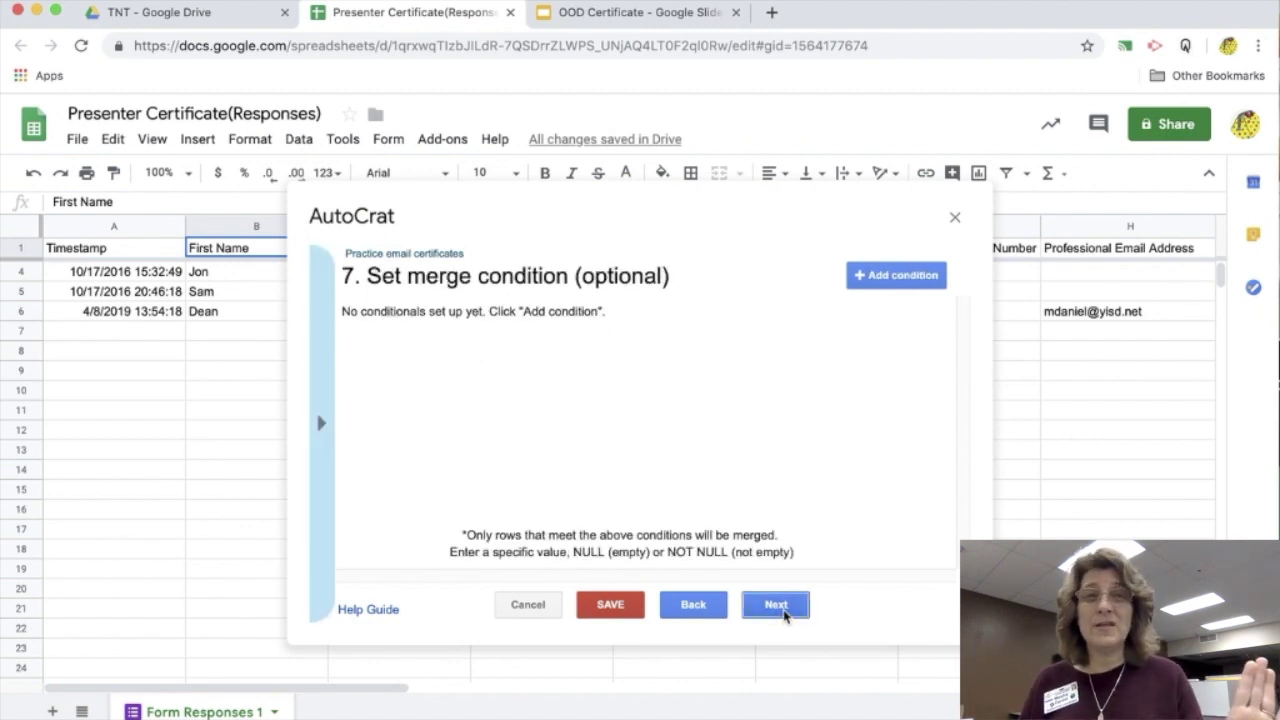
left_click(780, 608)
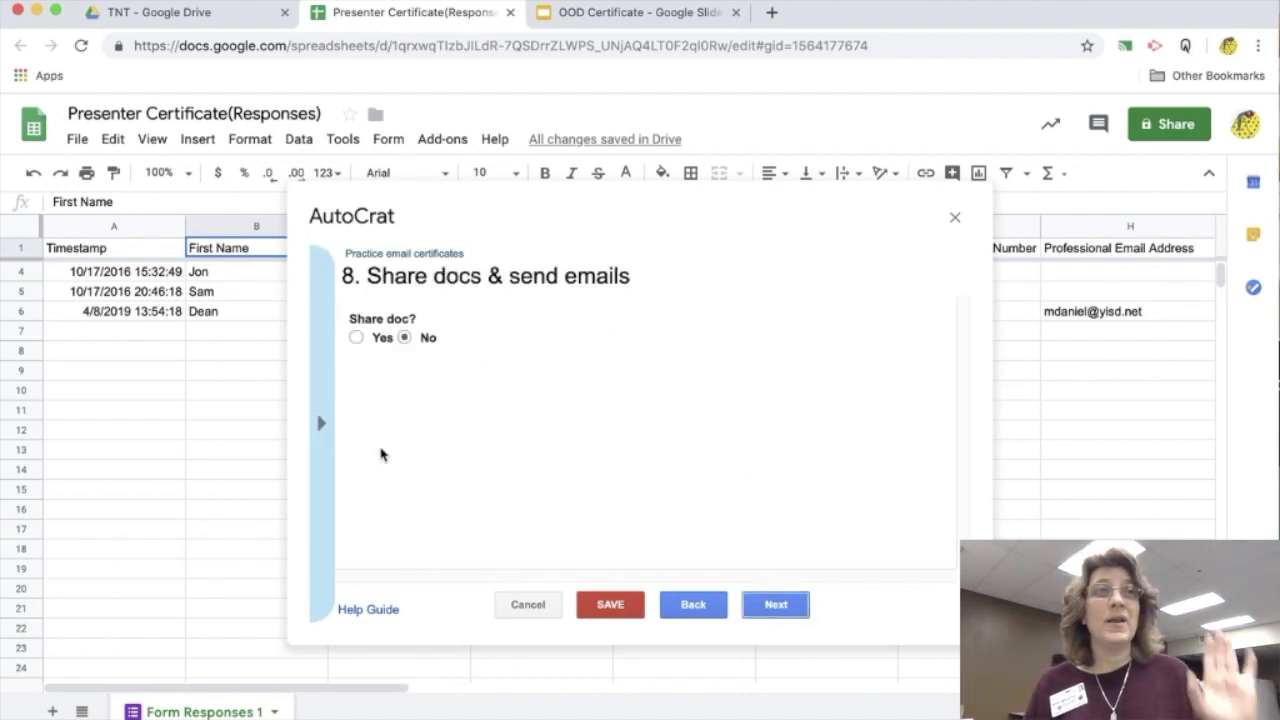
left_click(356, 337)
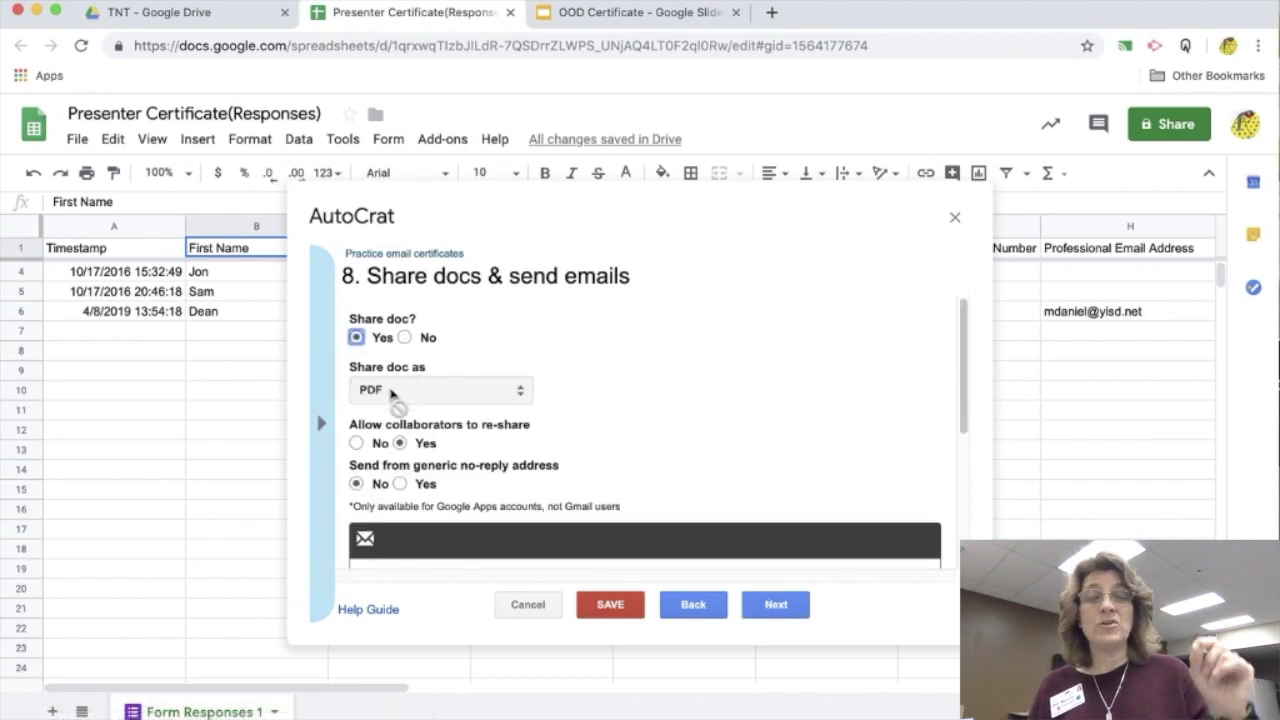
left_click(356, 443)
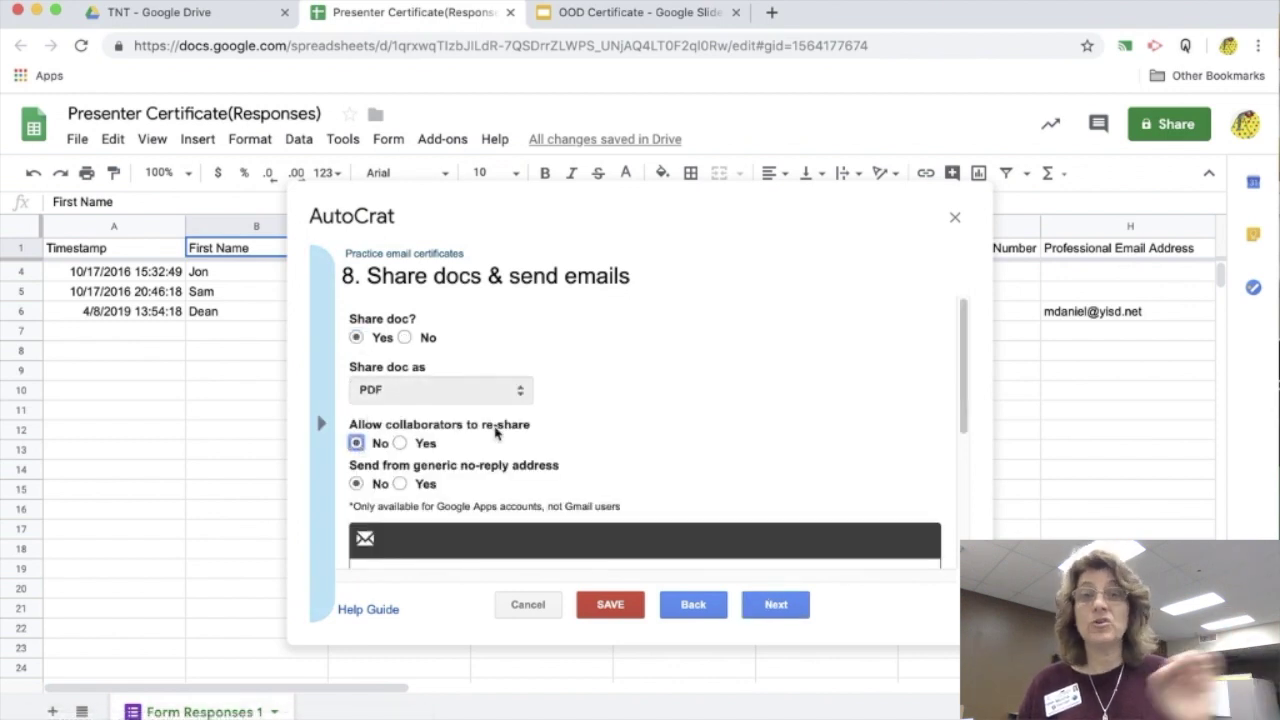
- Address the certificate email To <<Professional Email Address>>
scroll(494, 432, "down", 2)
left_click(394, 471)
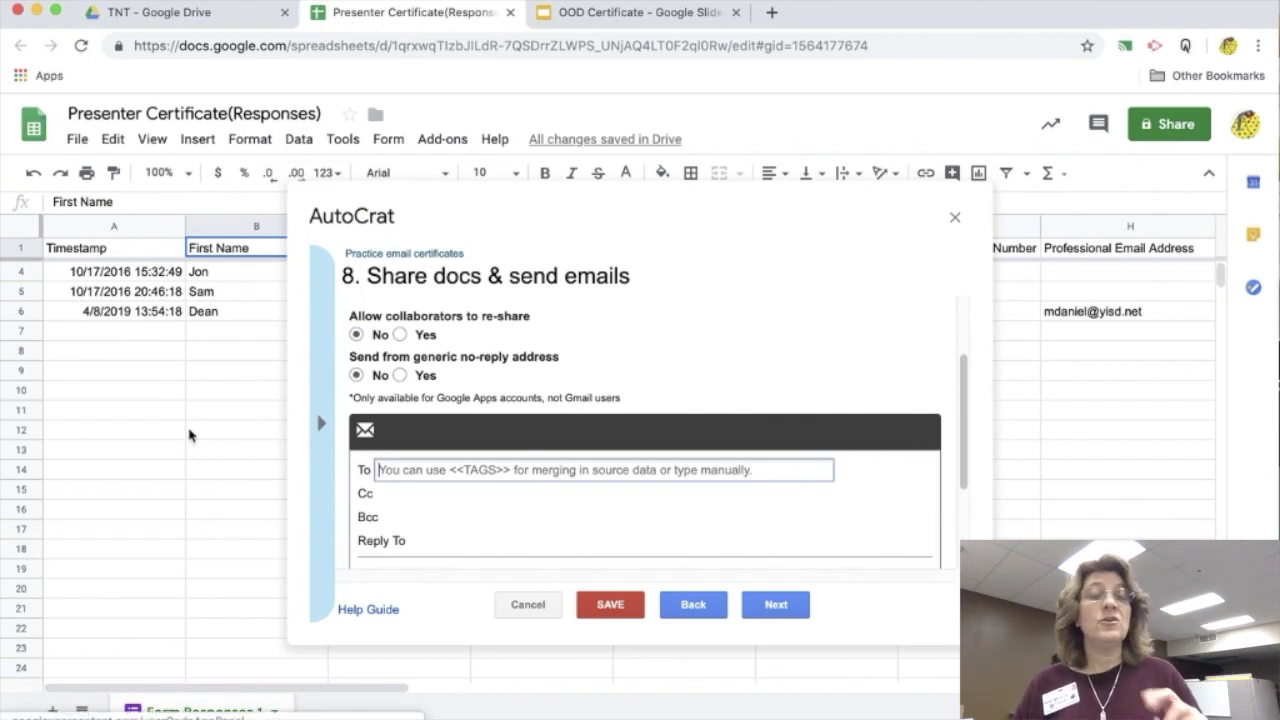
scroll(201, 418, "right", 8)
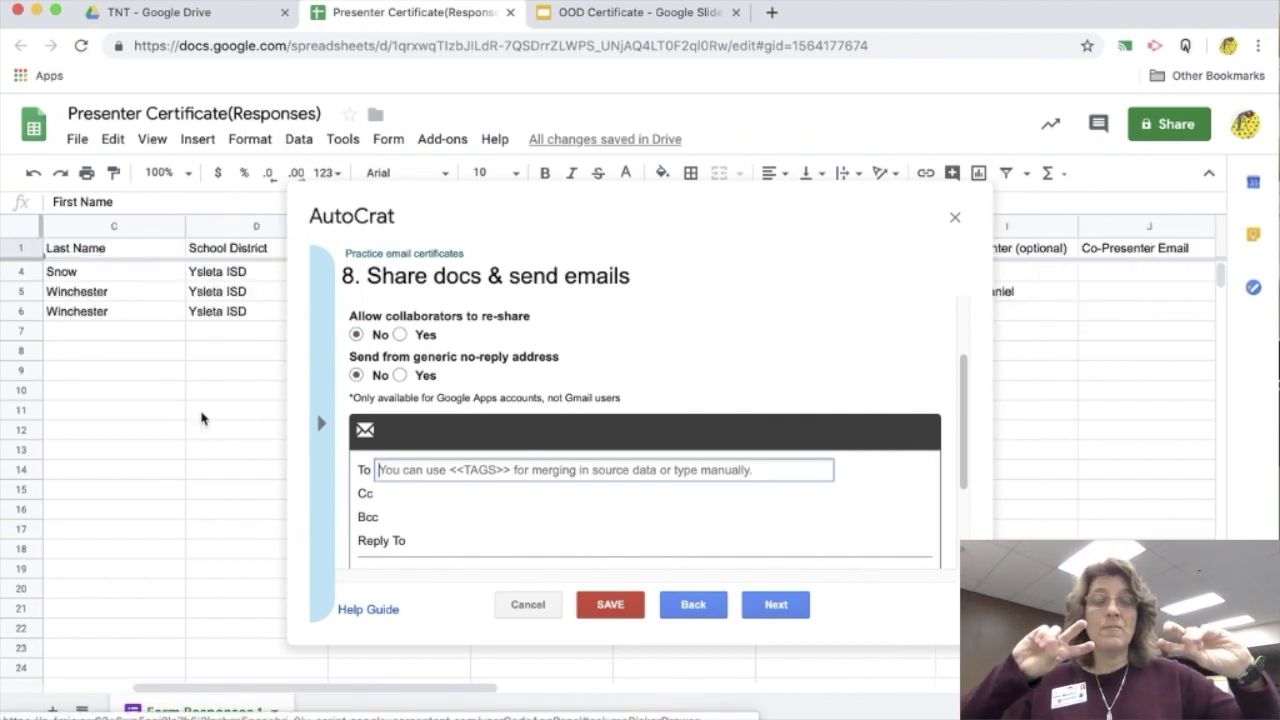
scroll(201, 418, "right", 4)
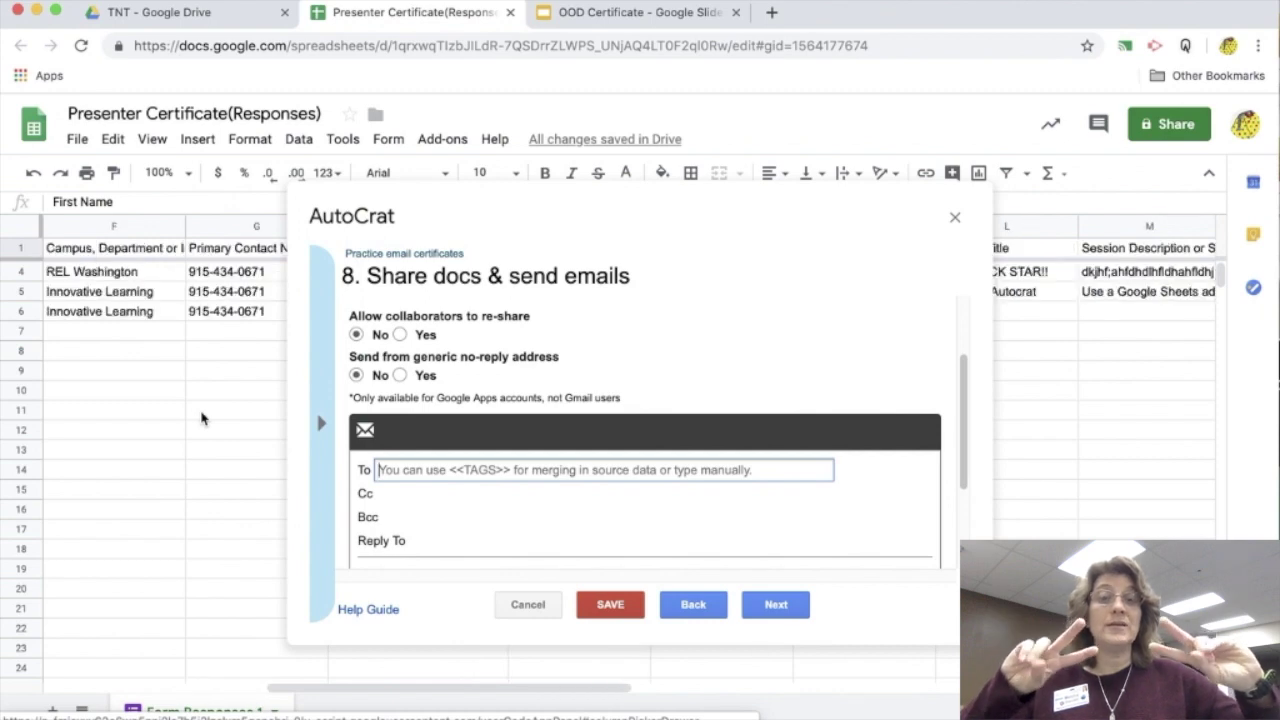
scroll(201, 418, "right", 2)
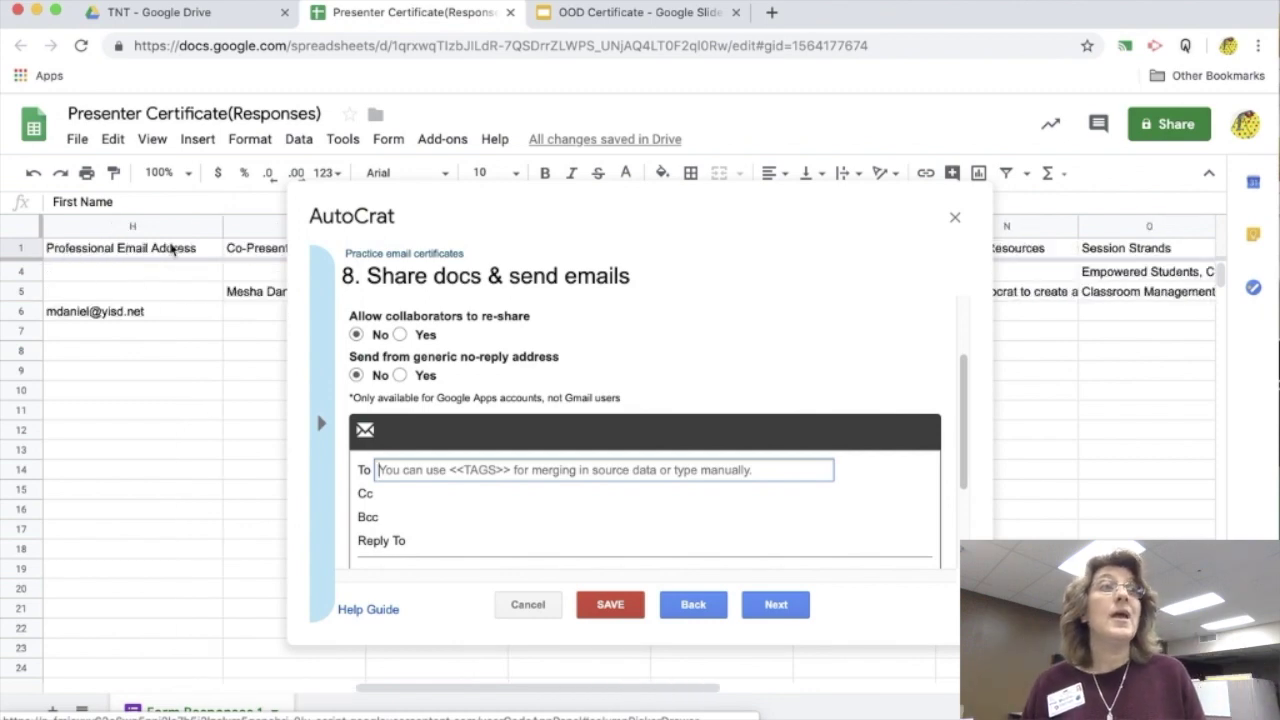
type("<<")
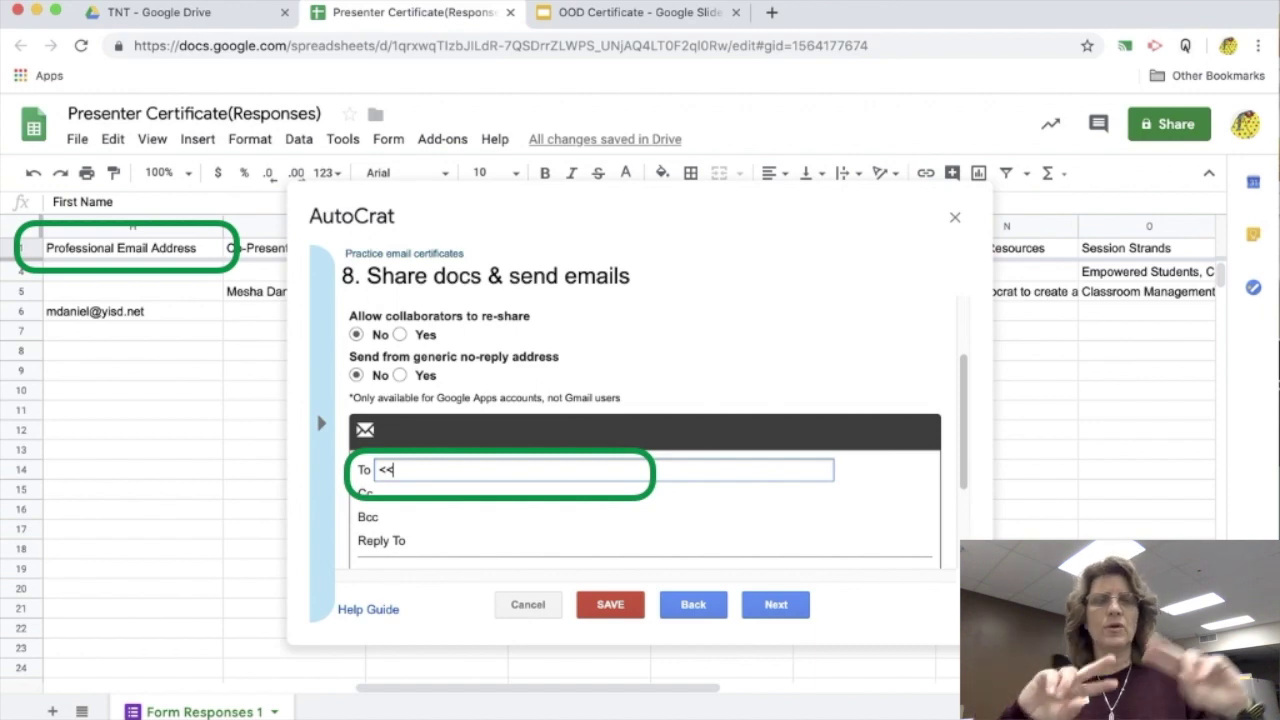
type("Pr")
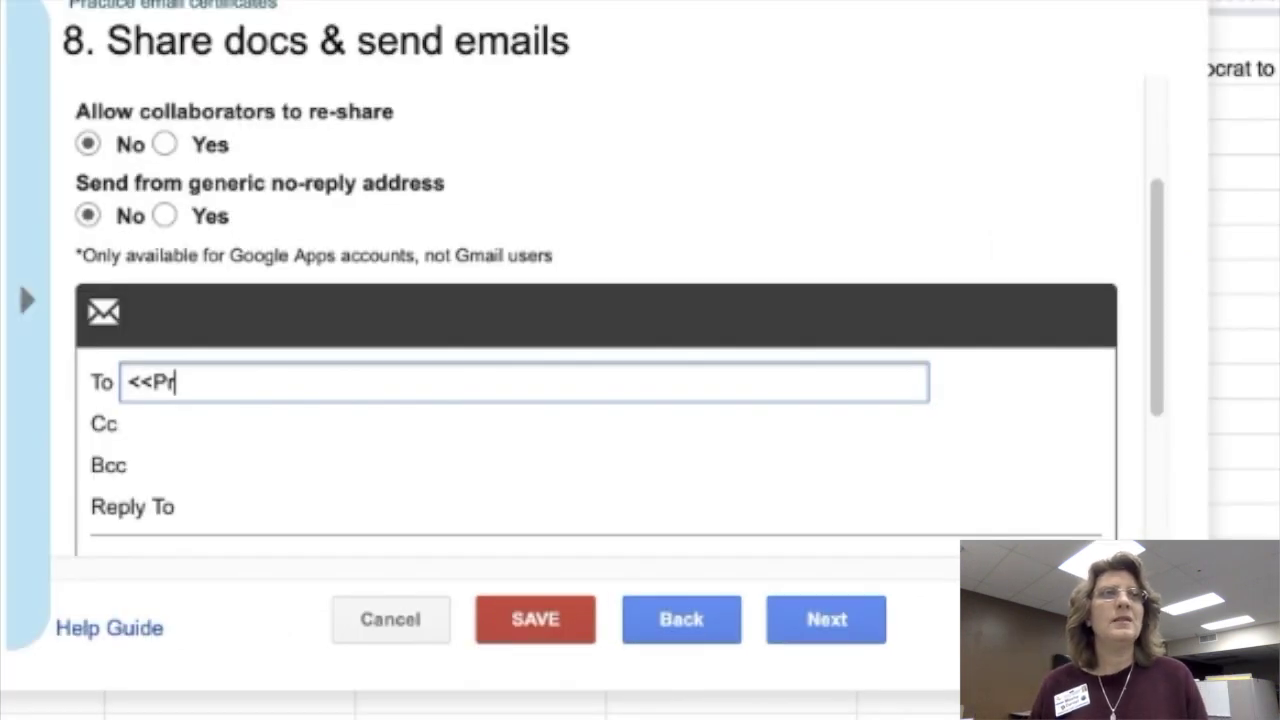
type("ofession")
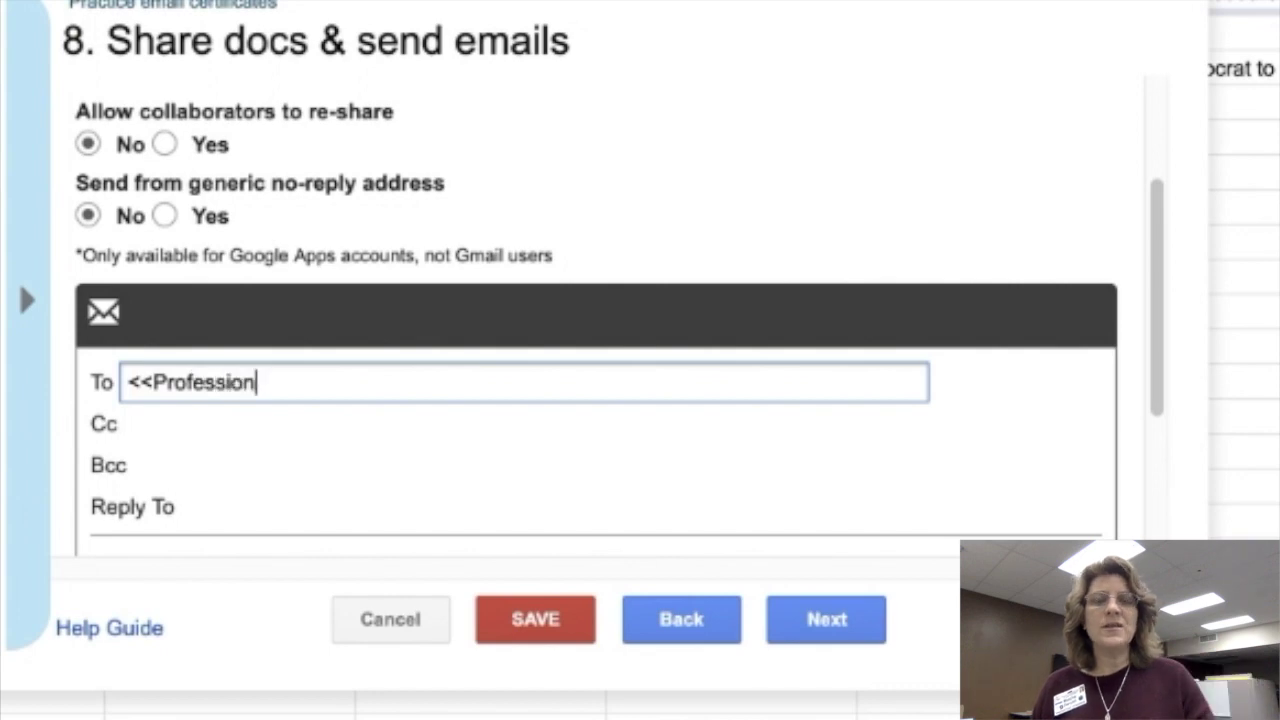
type("al Emai")
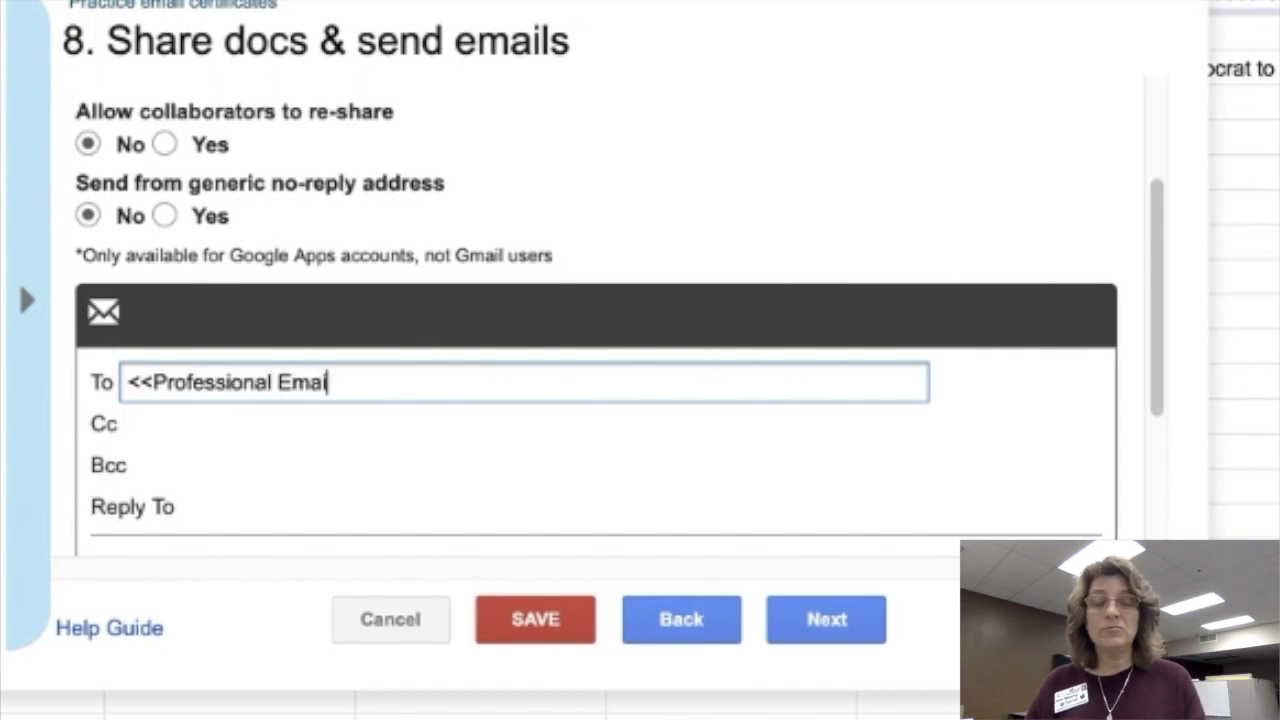
type("l Address")
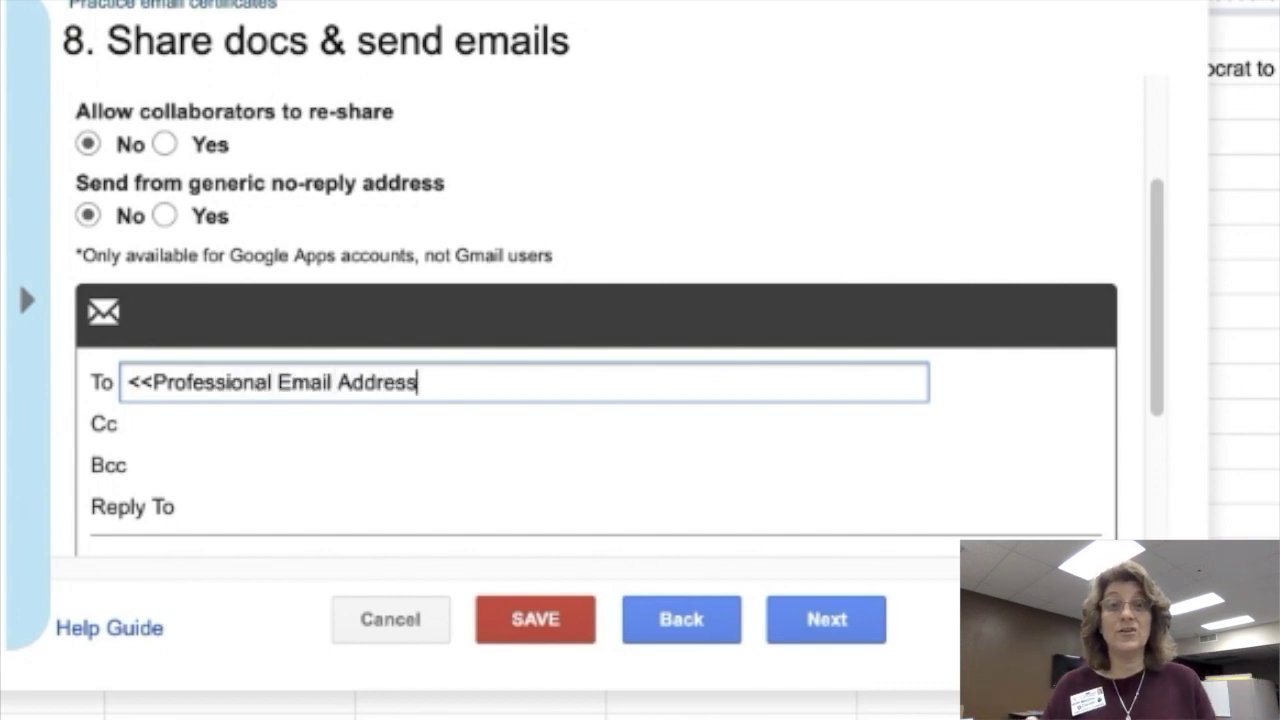
type(">>")
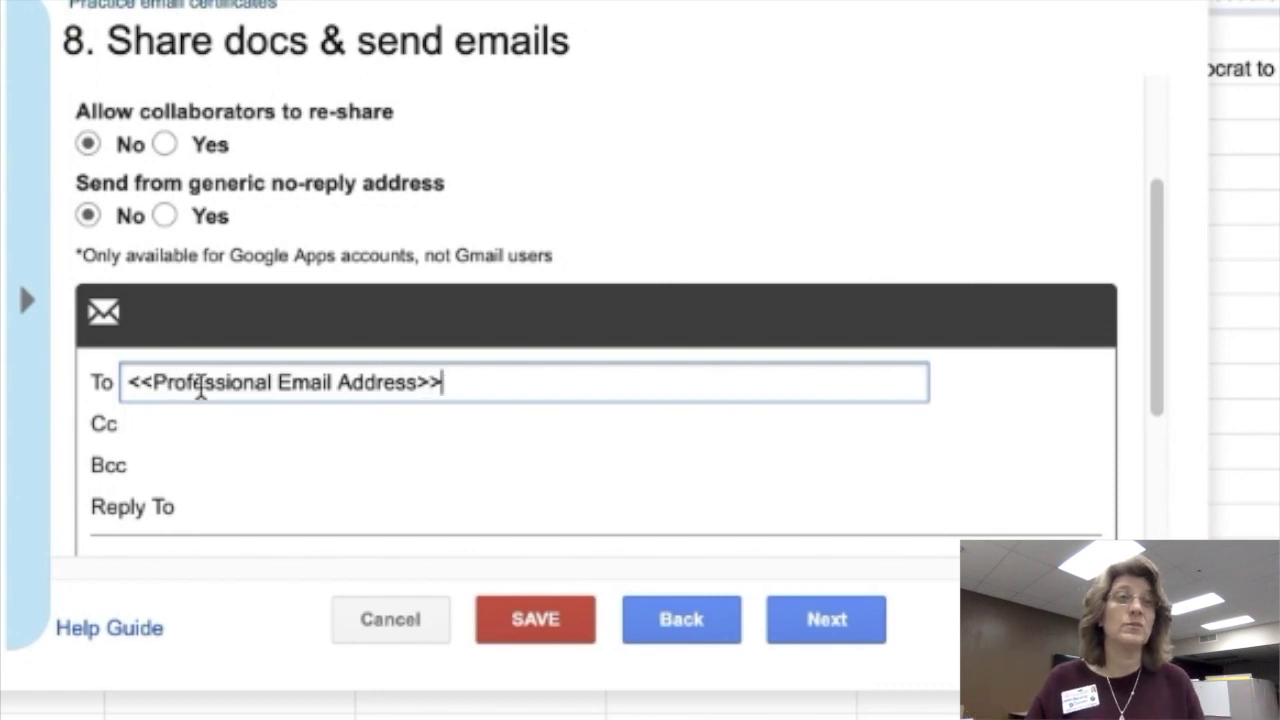
scroll(200, 385, "down", 2)
- Enter subject 'Congratulations' and body 'Dear <<First Name>>, We are thrilled that you have earned your certificate!'
scroll(200, 385, "down", 1)
left_click(177, 397)
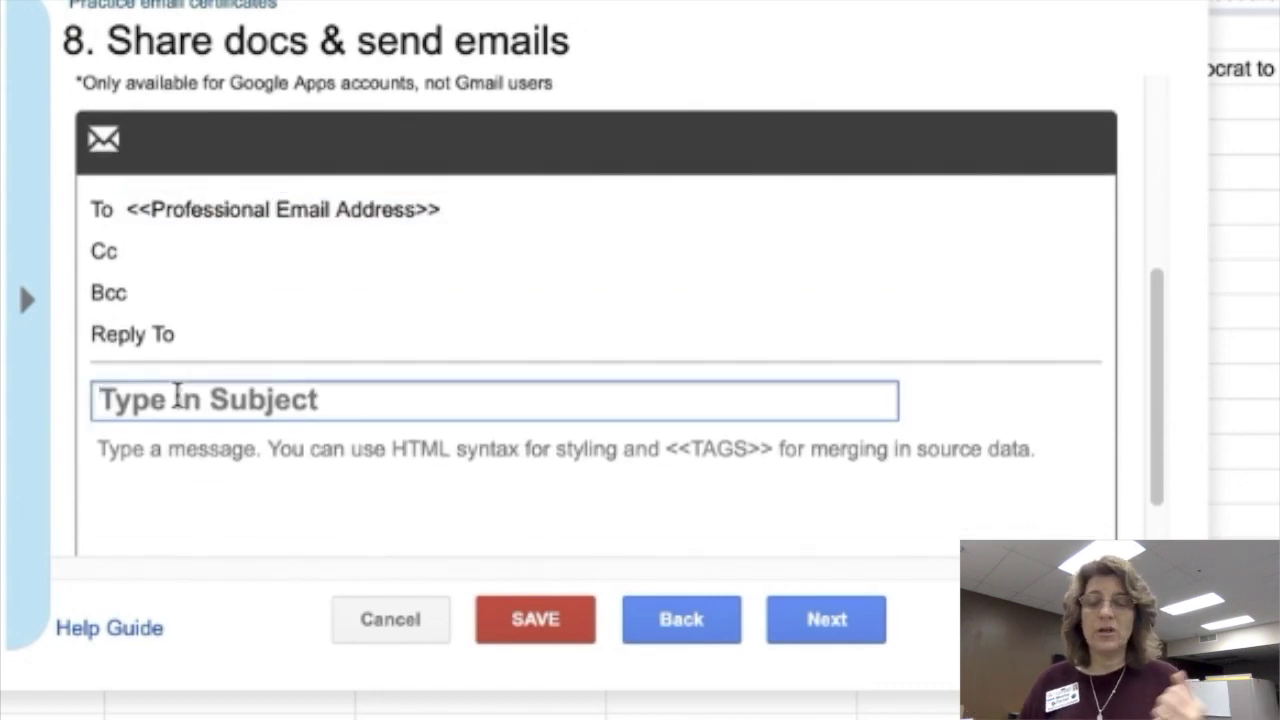
type("Congra")
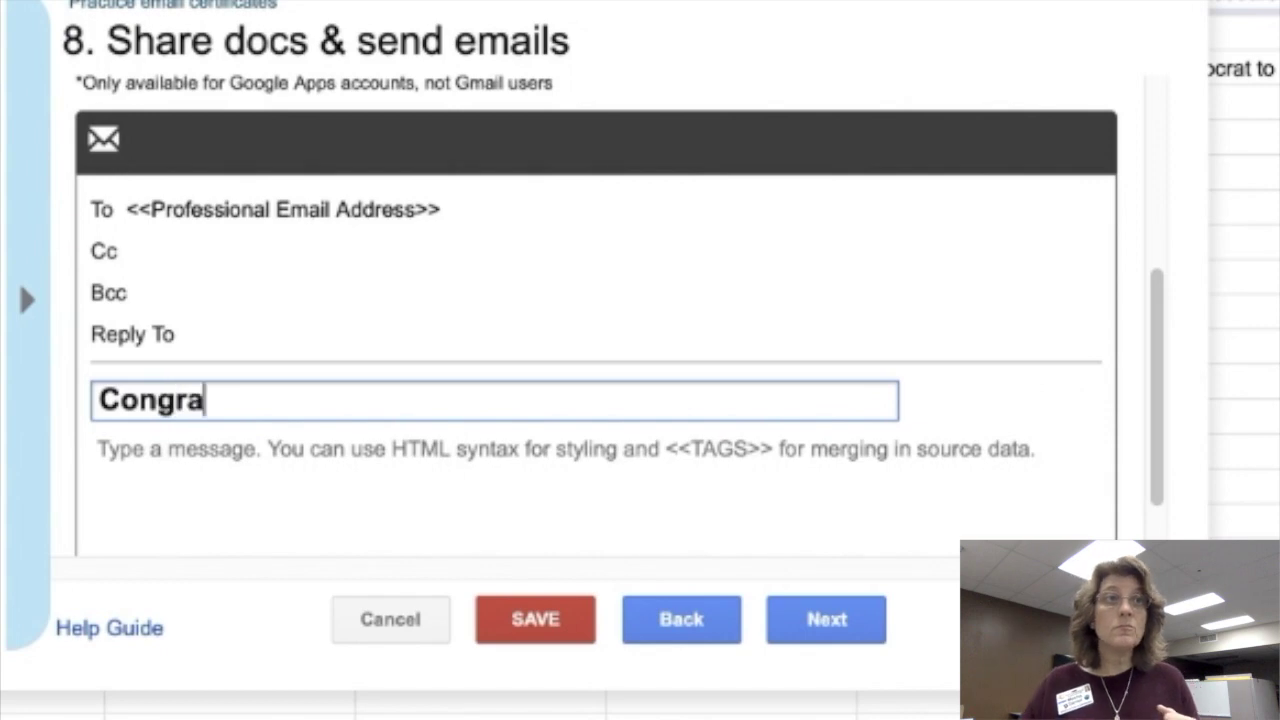
type("tulations")
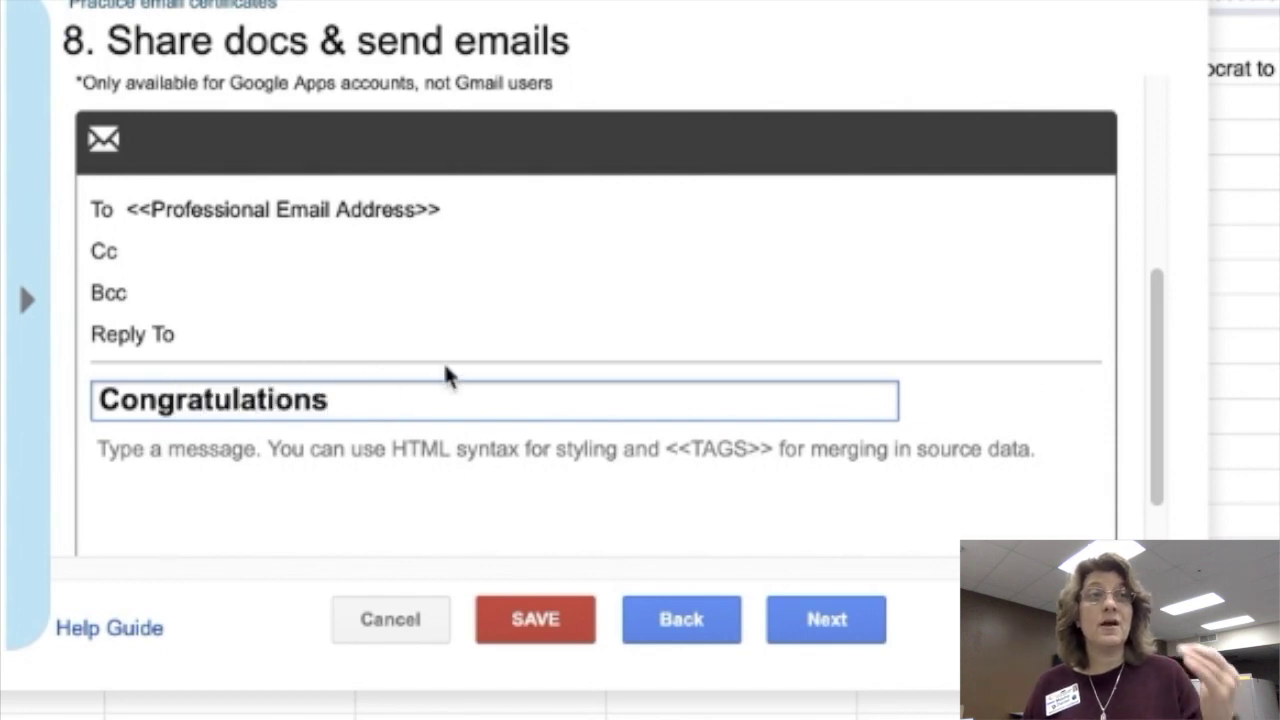
left_click(118, 450)
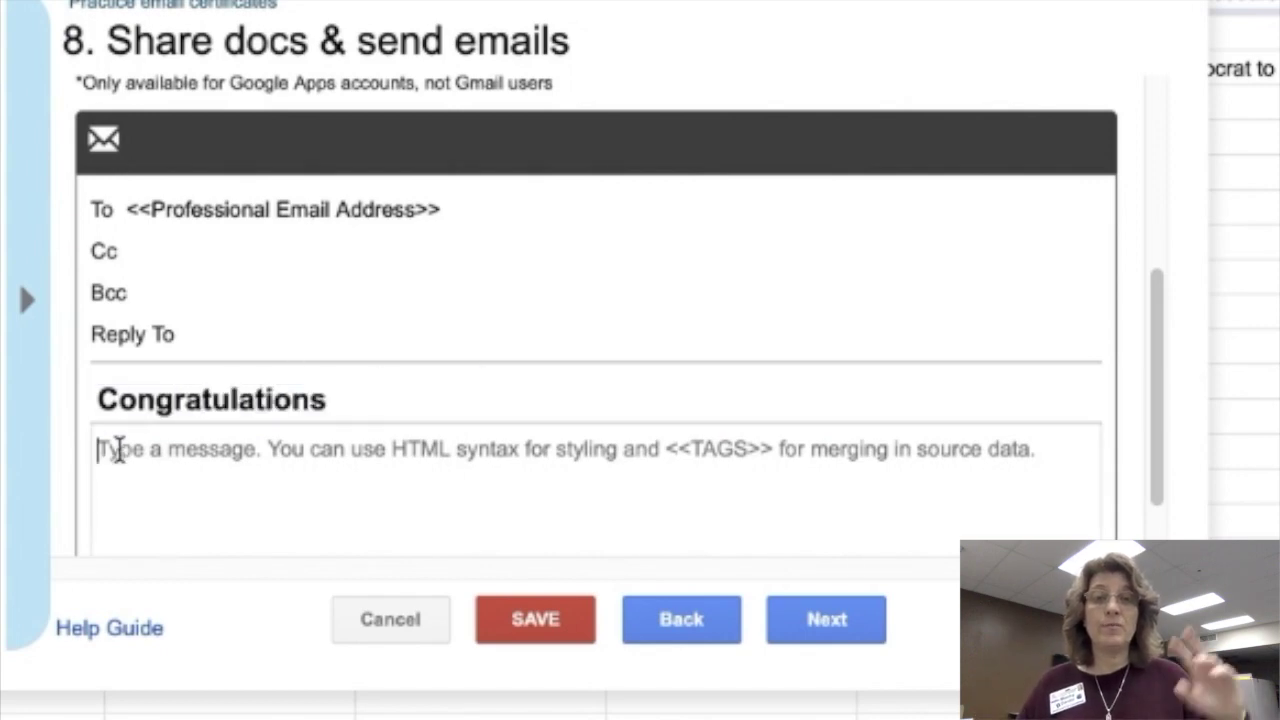
type("Dear ")
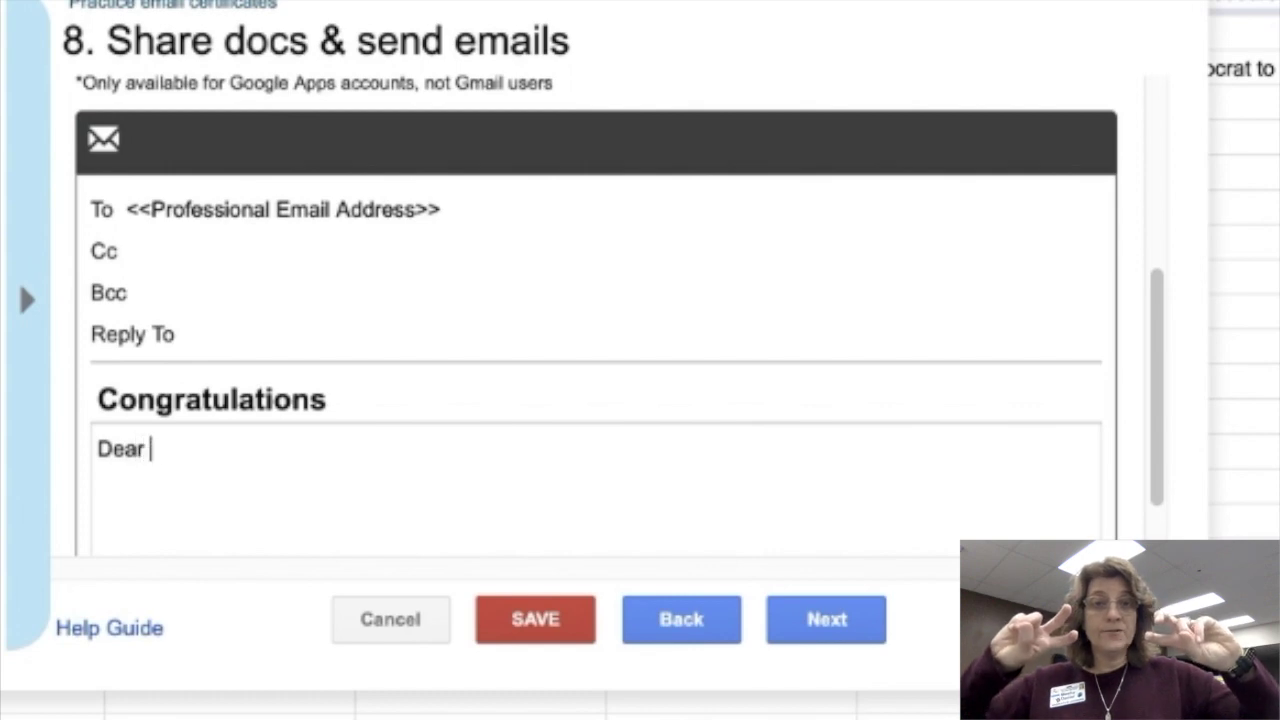
type("<<First N")
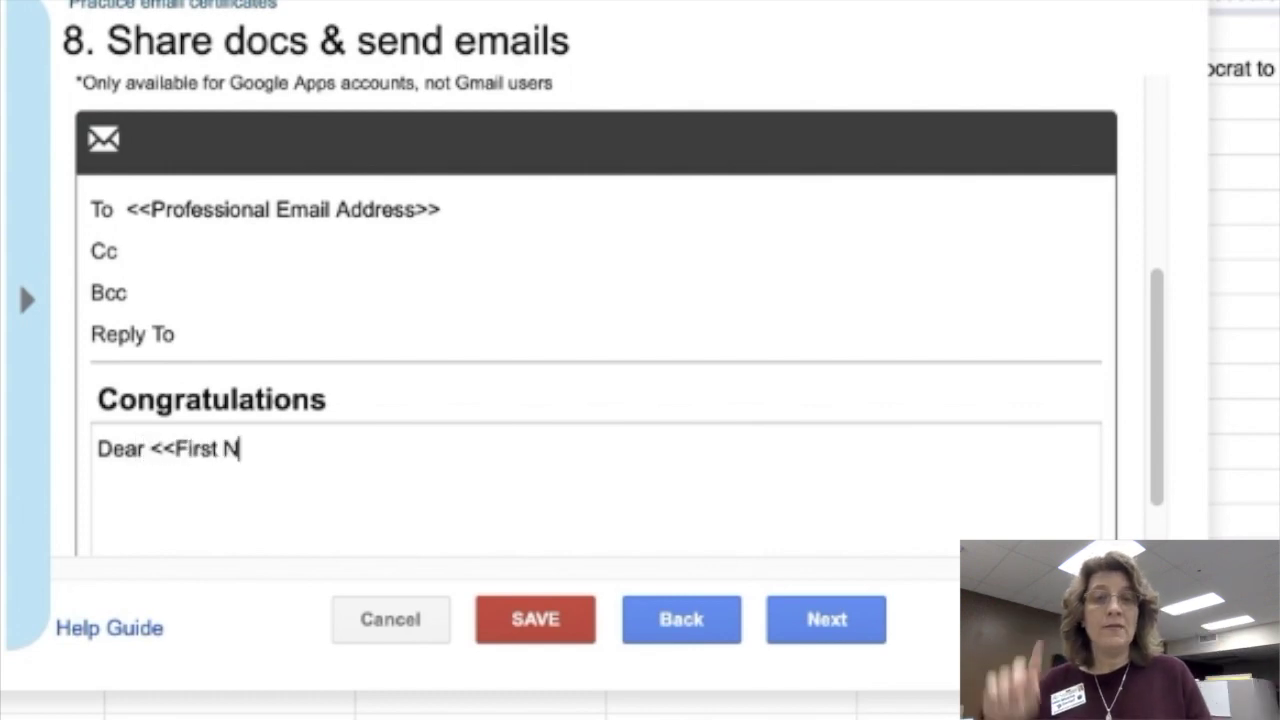
type("ame>>")
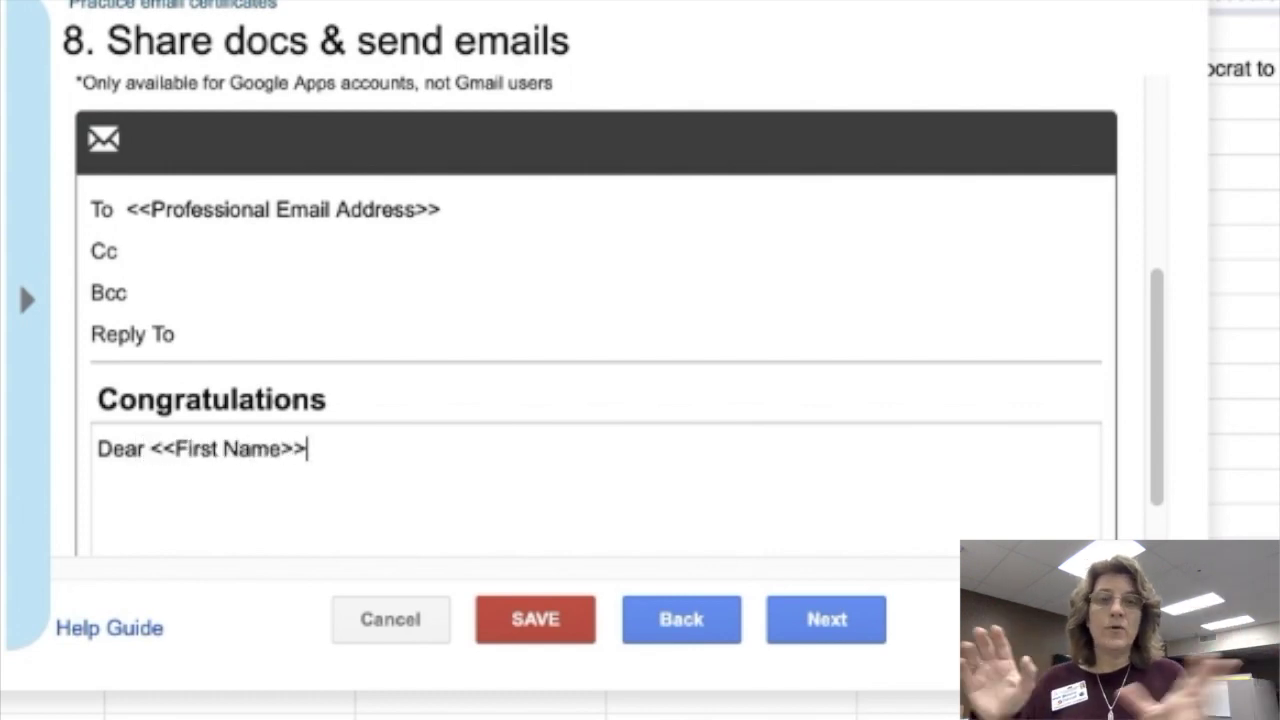
type(",")
key("Return")
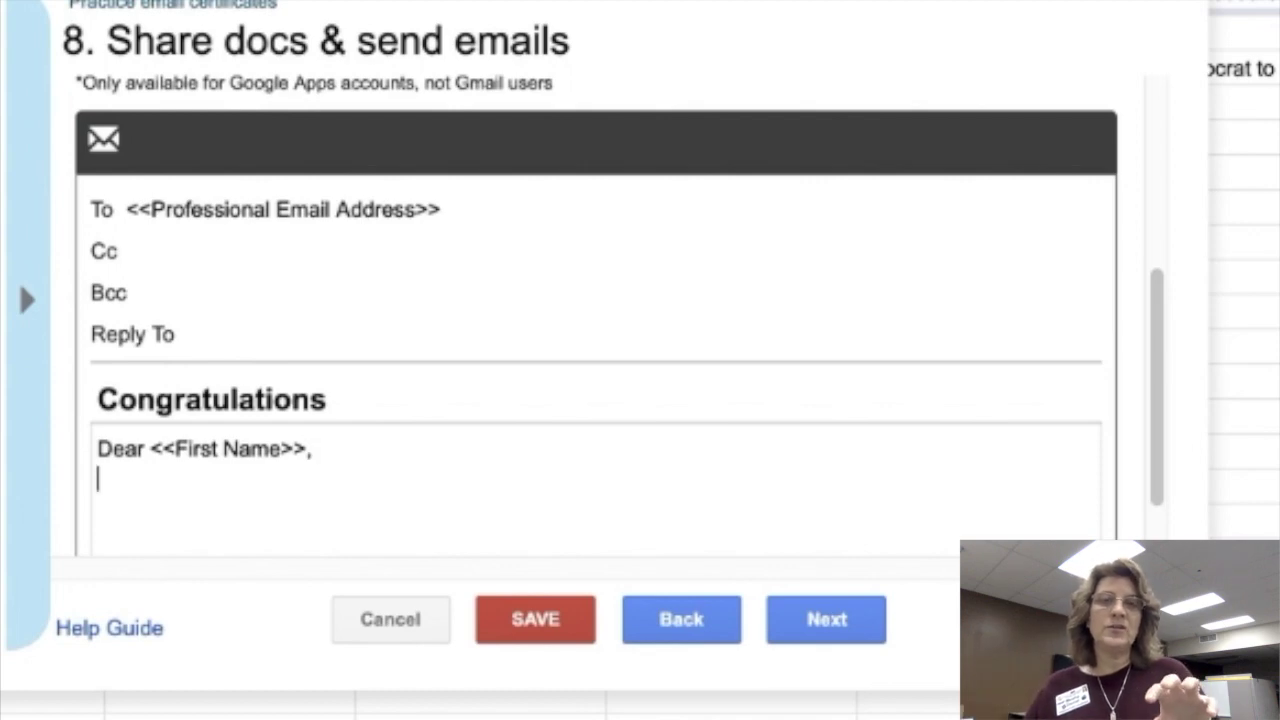
type("We are")
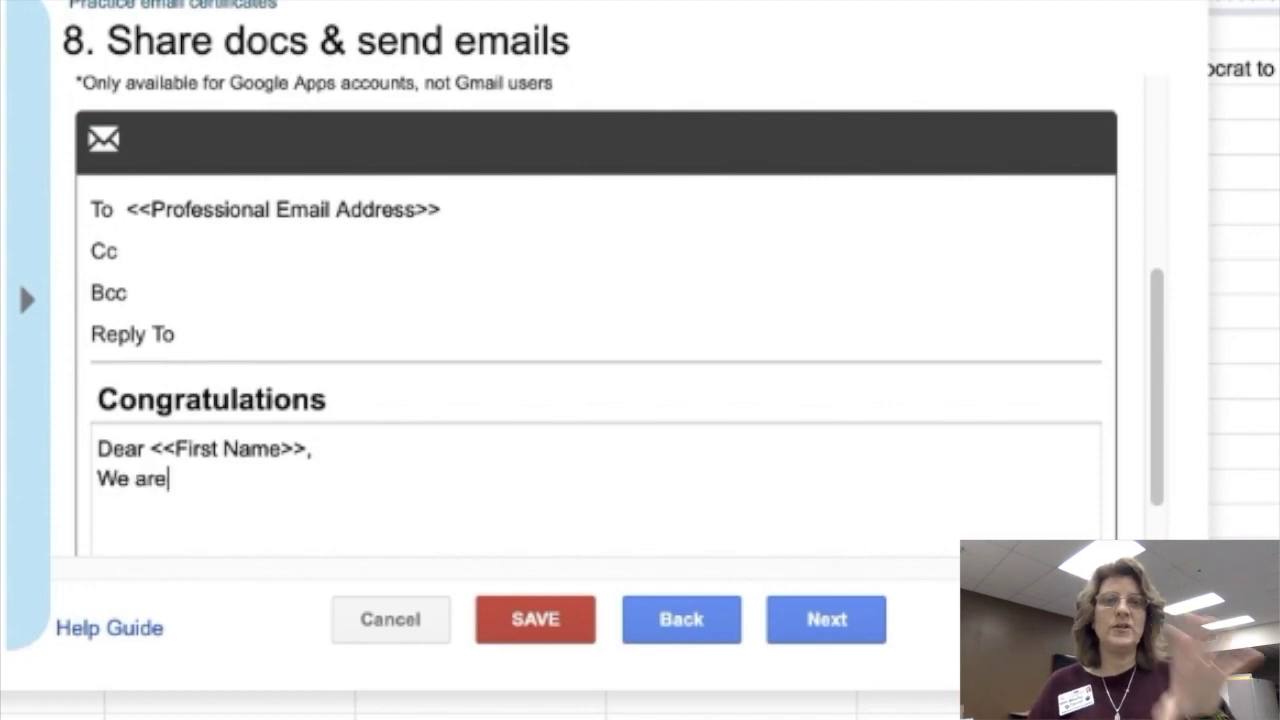
type(" thrilled that ")
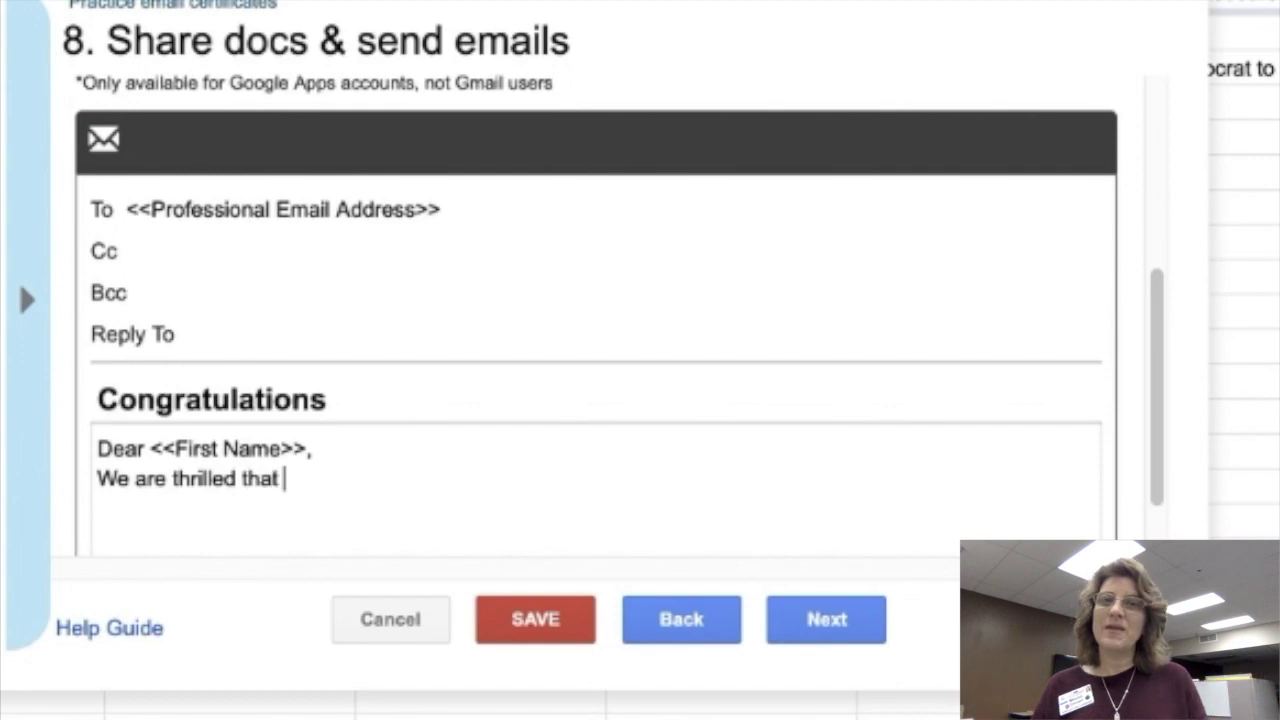
type("you have ear")
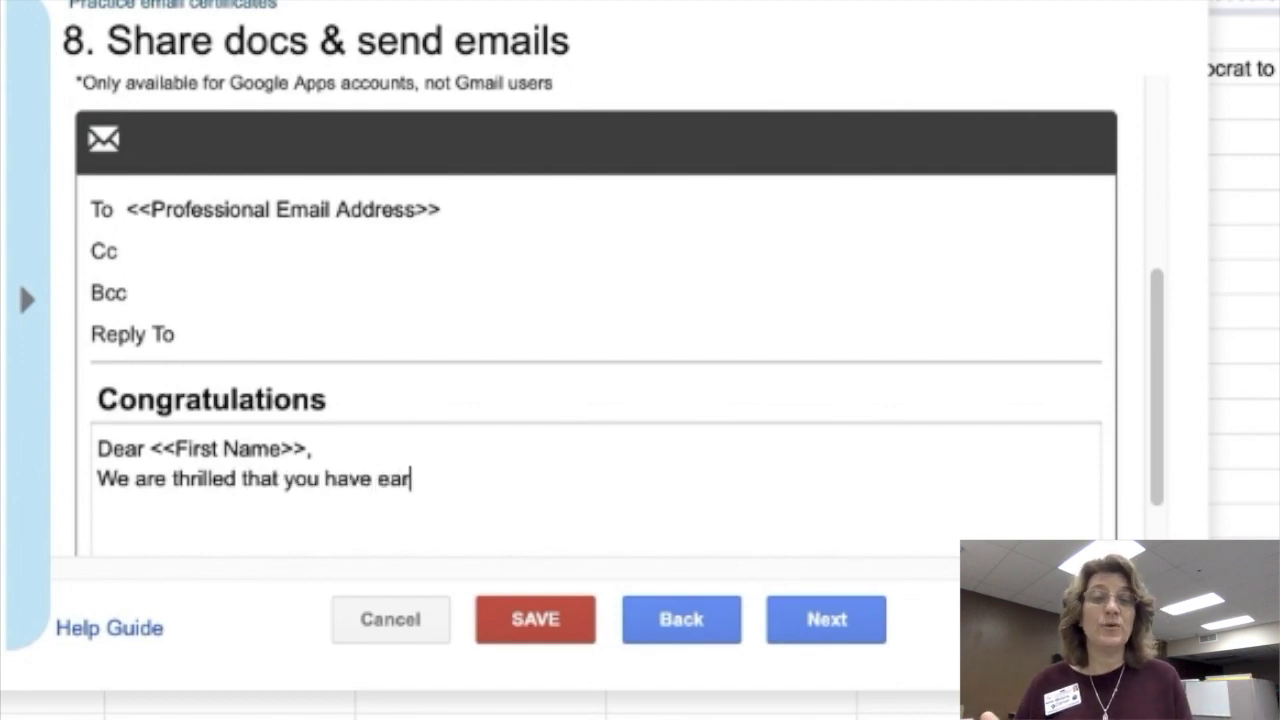
type("ned your cer")
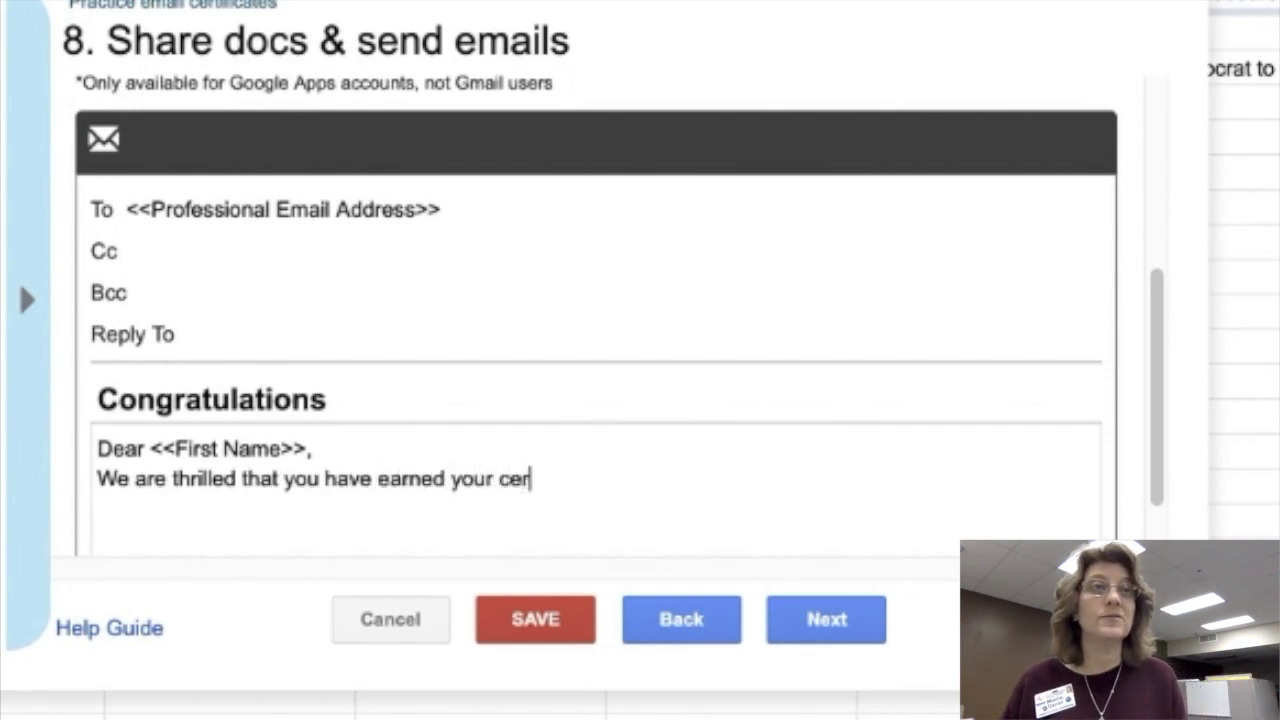
type("tific")
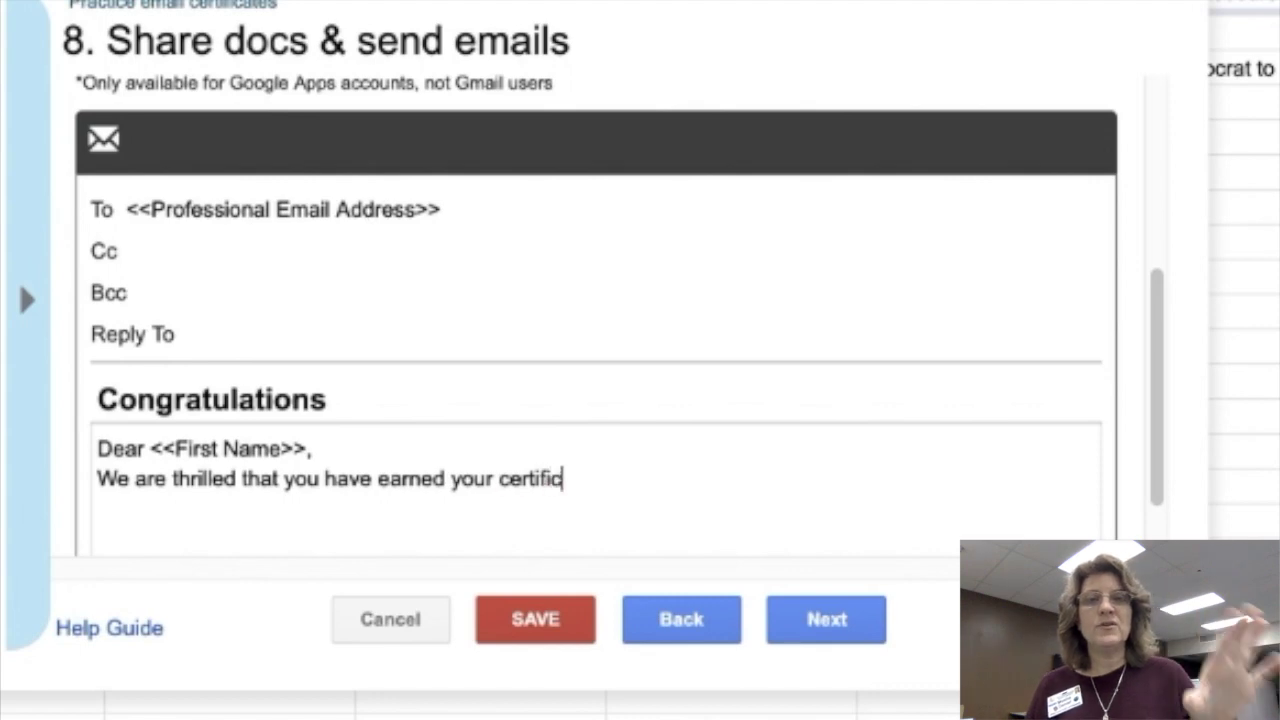
type("ate!")
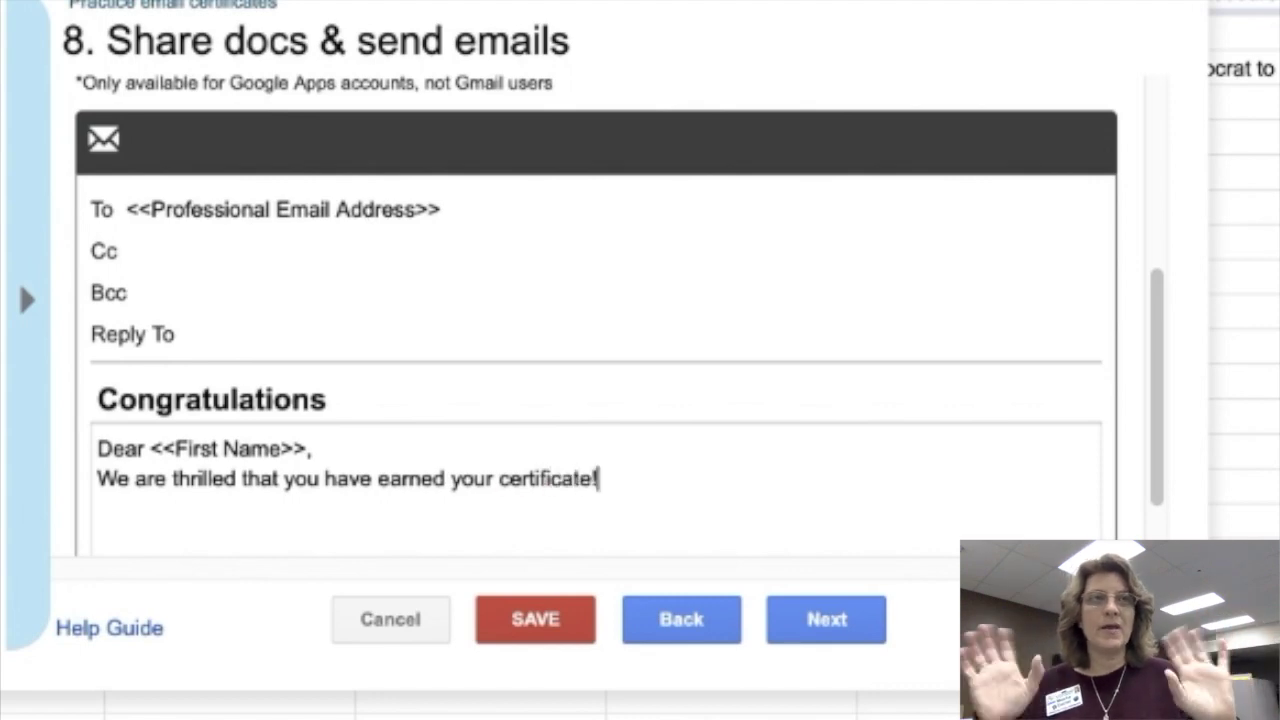
scroll(437, 434, "down", 2)
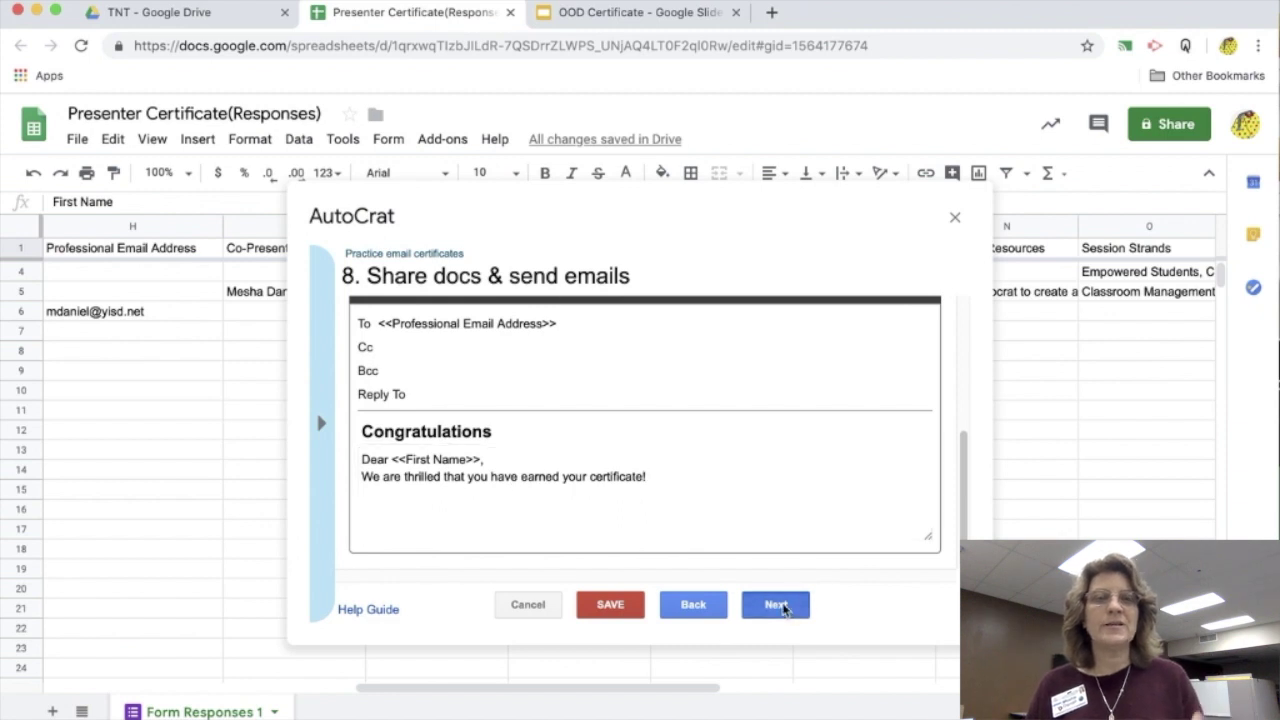
- Set the job to run on form trigger and confirm enabling project triggers
left_click(776, 605)
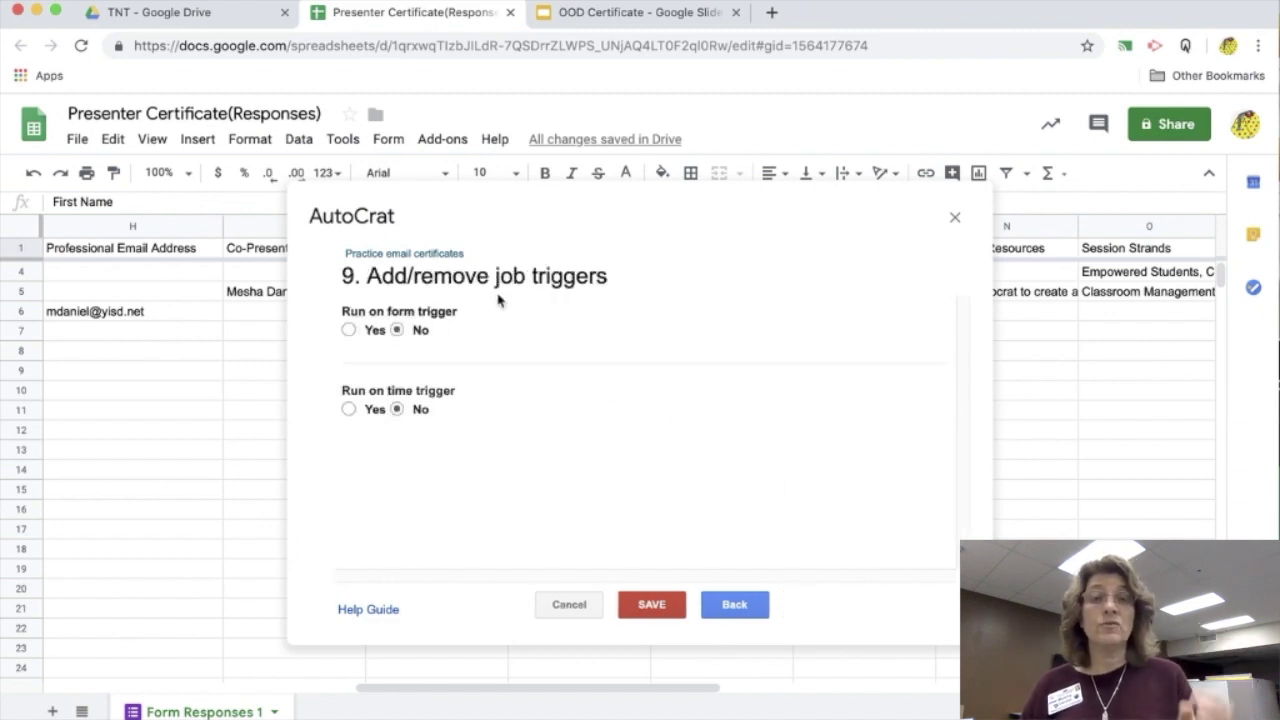
left_click(348, 330)
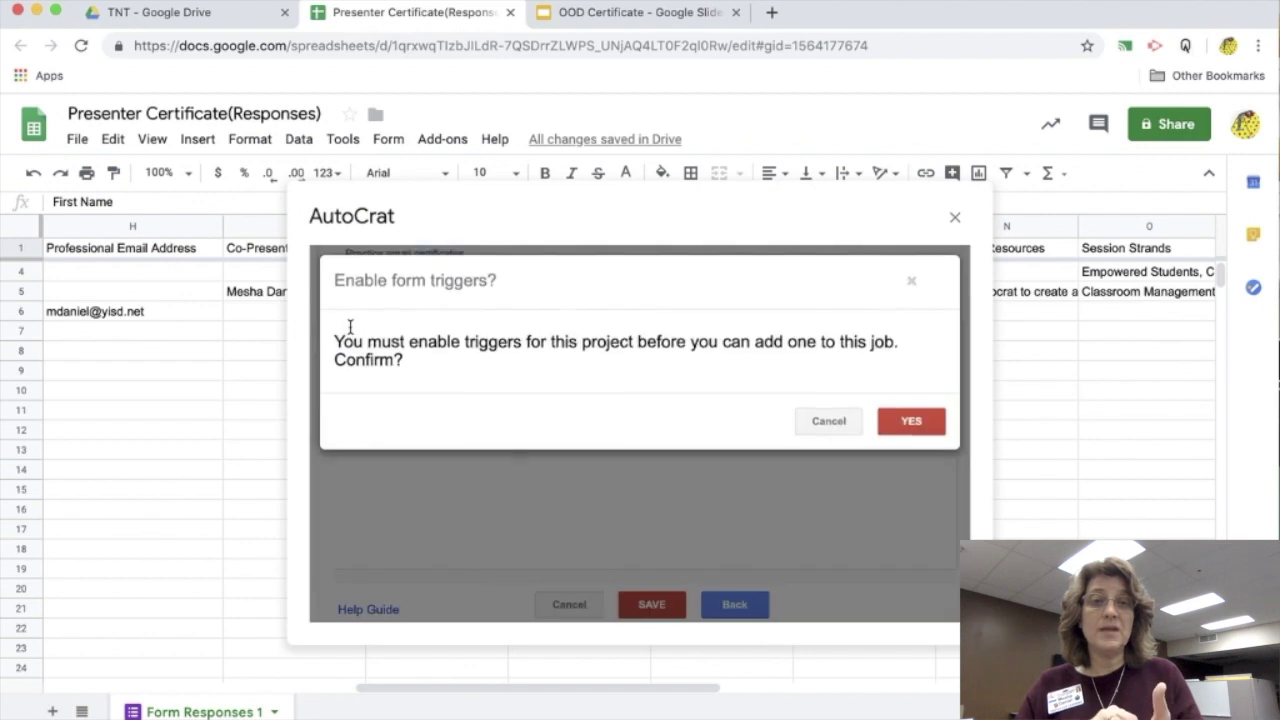
left_click(911, 423)
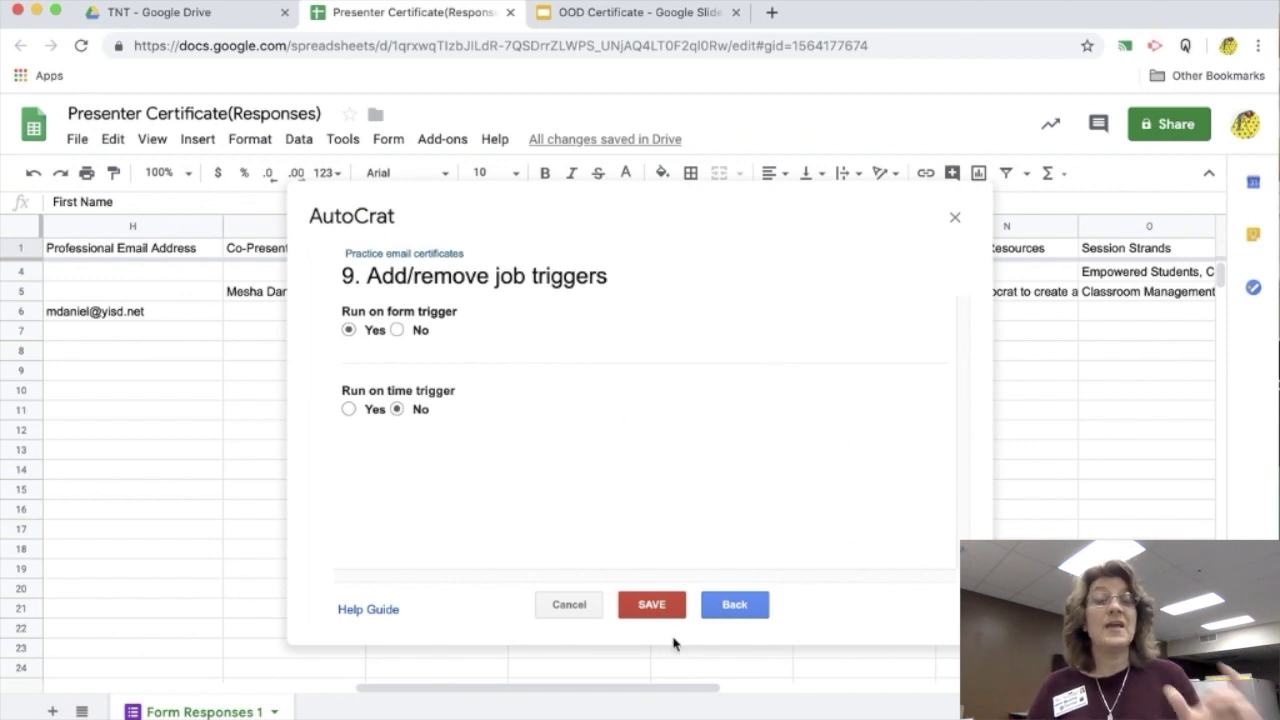
- Save the AutoCrat job and check the Document Merge Status column
left_click(652, 605)
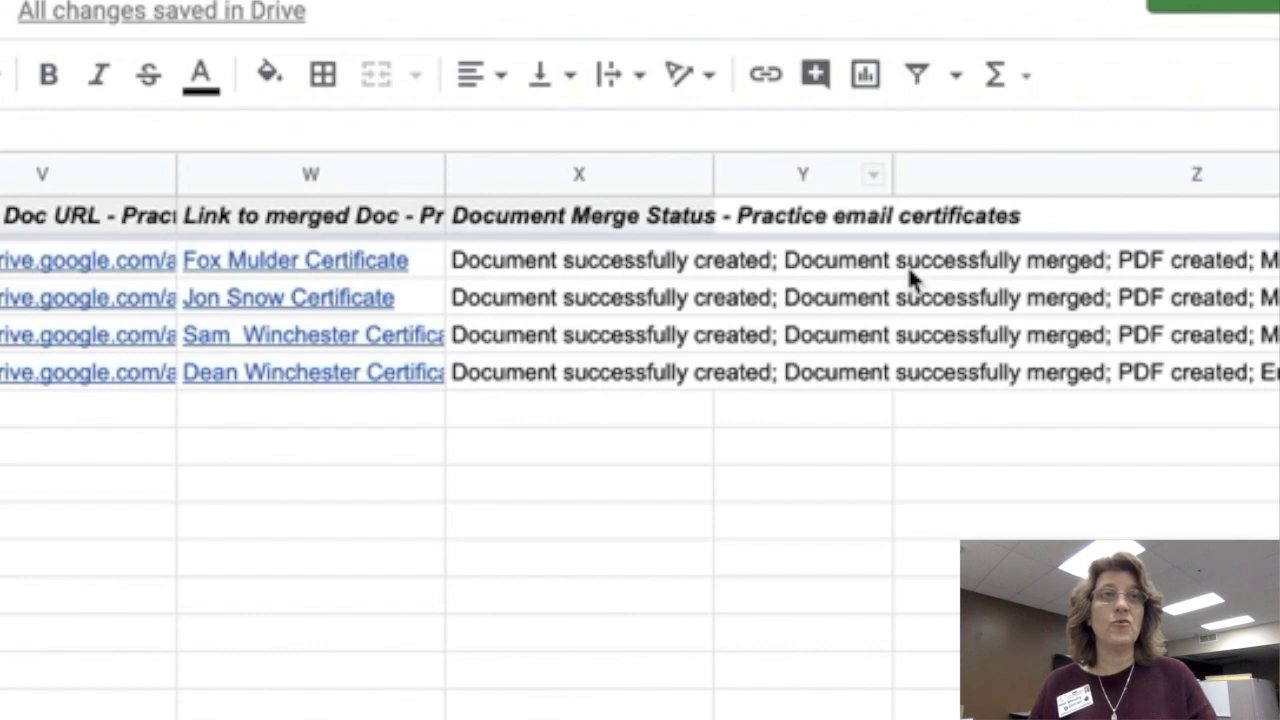
scroll(908, 265, "right", 3)
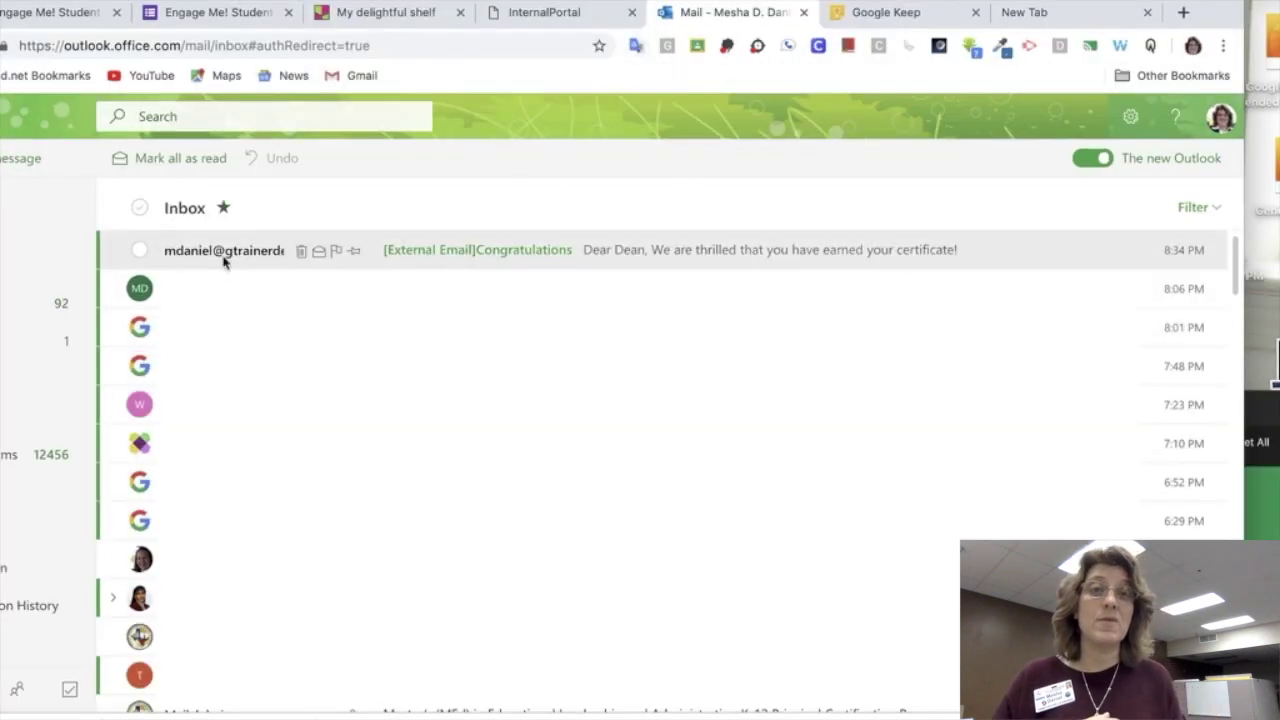
- Open the newly received Congratulations email with the respondent's certificate in the Outlook inbox
left_click(618, 253)
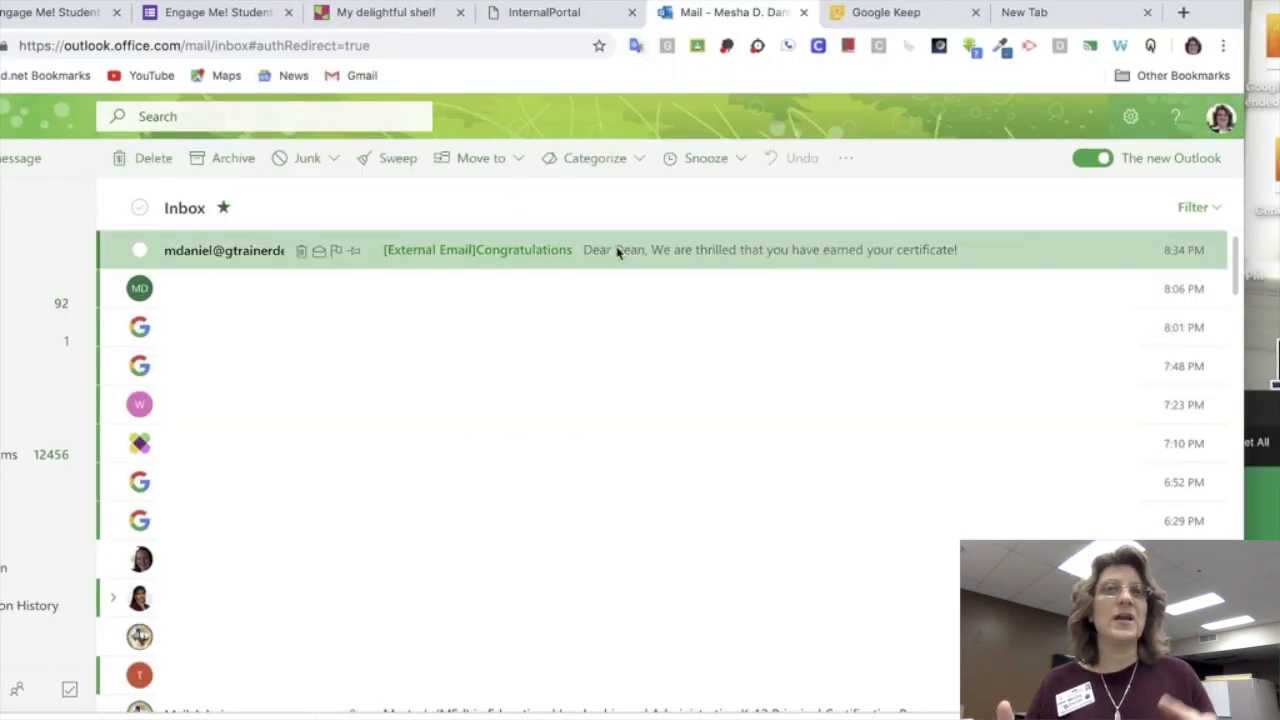